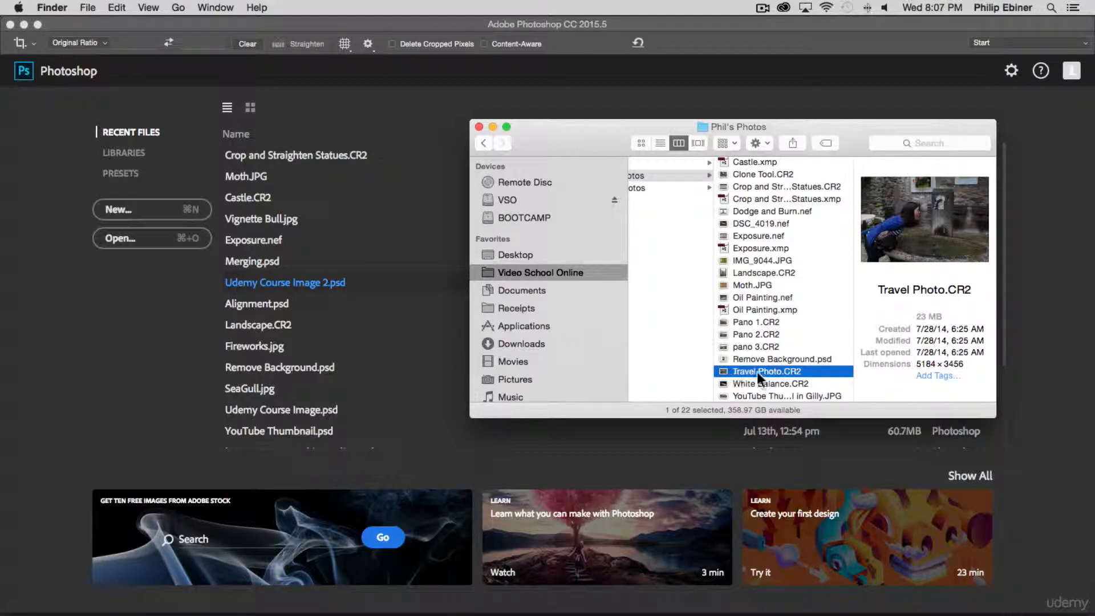
Open Travel Photo.CR2 in Camera Raw and set the Crop tool to the Normal ratio.
double_click(797, 371)
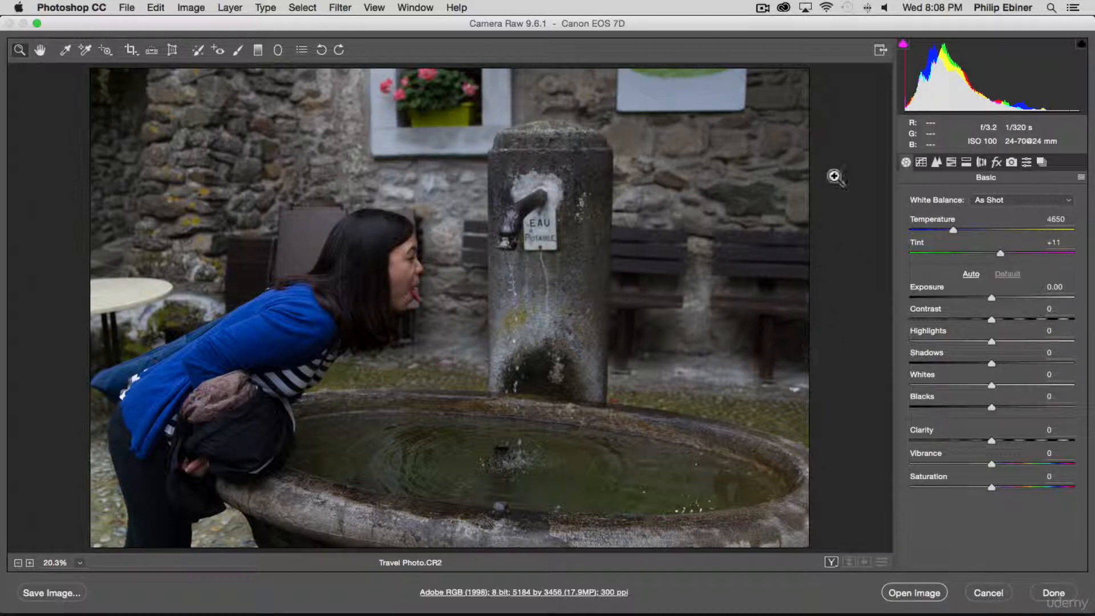
left_click(132, 53)
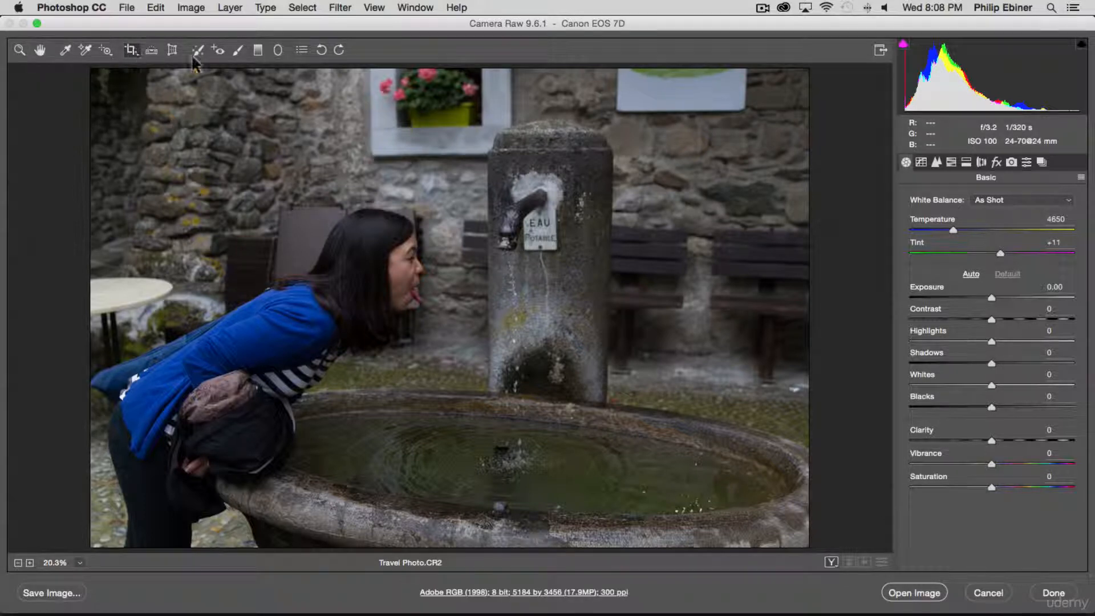
left_click(133, 50)
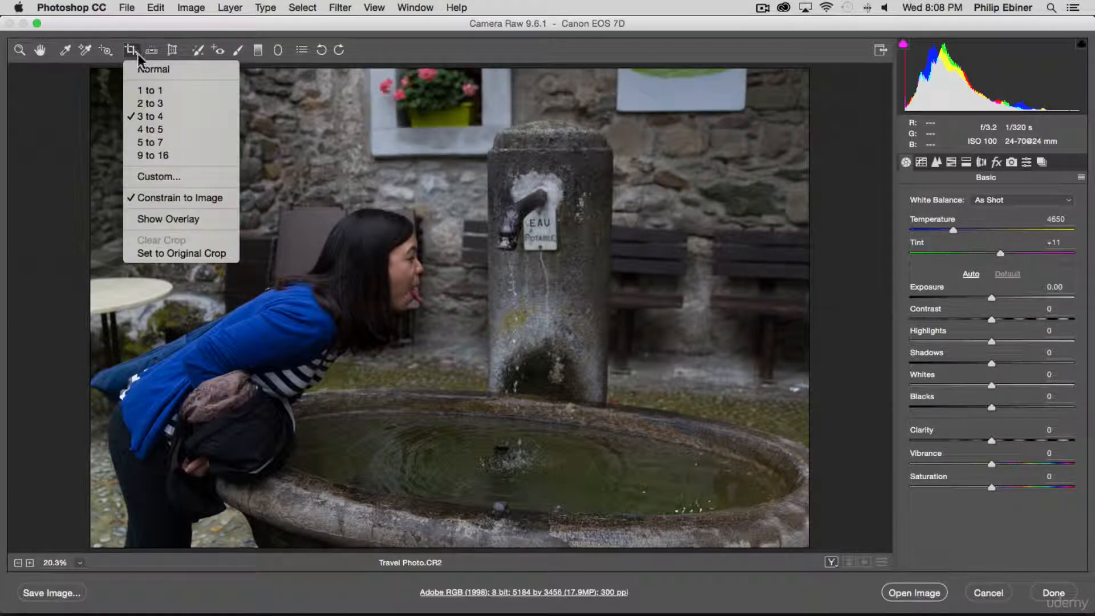
left_click(150, 70)
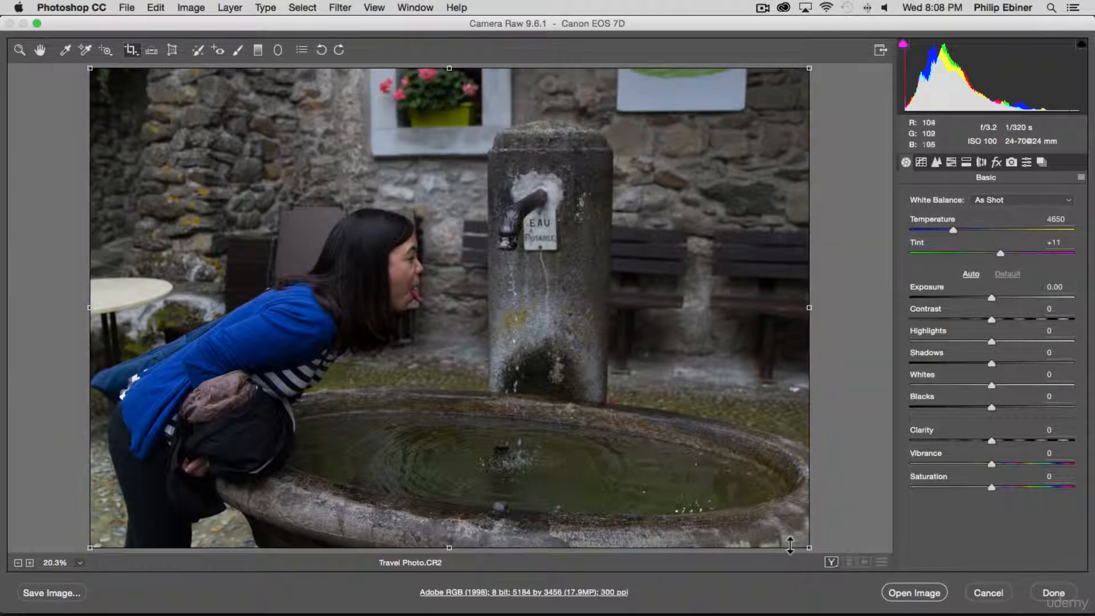
Crop the photo around the woman and fountain to about 4660 by 3107 pixels, trimming mainly the table side, and apply it.
left_click_drag(821, 555, 758, 524)
left_click_drag(354, 157, 442, 211)
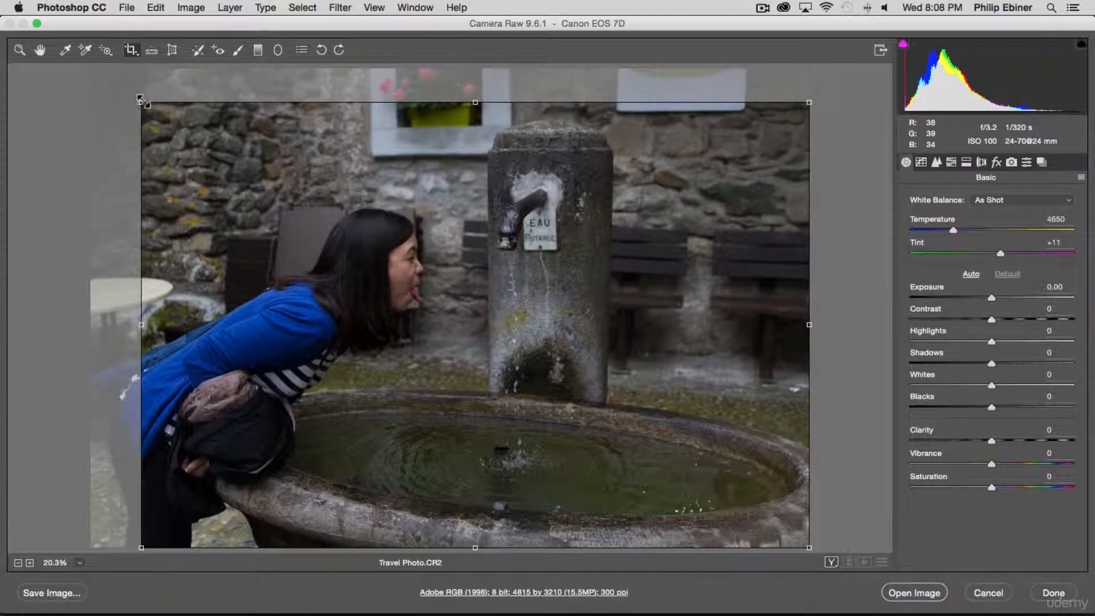
left_click_drag(140, 100, 164, 100)
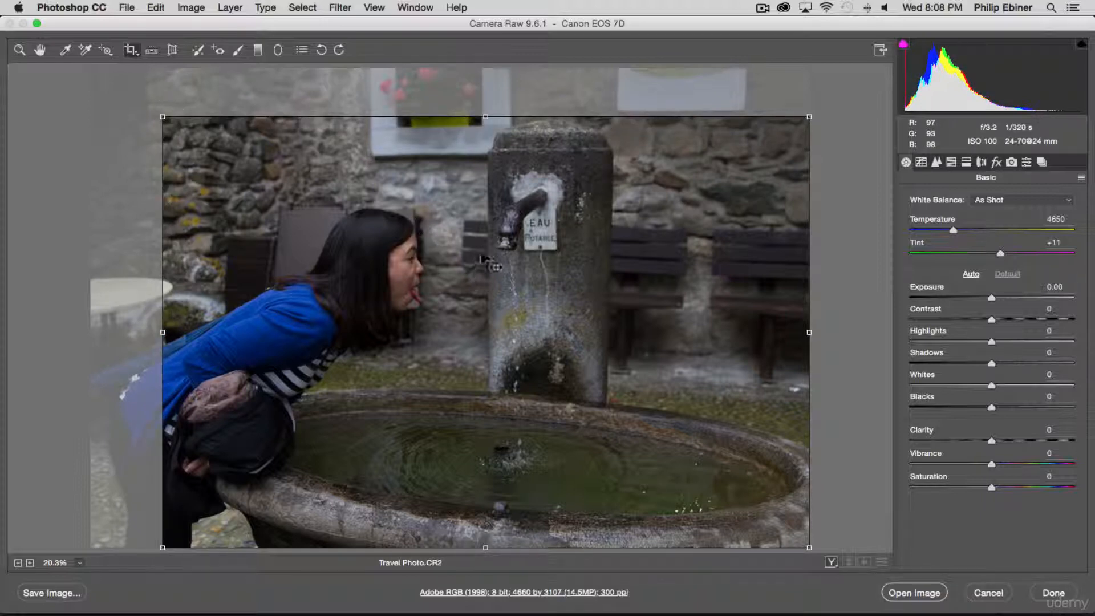
left_click_drag(453, 232, 443, 213)
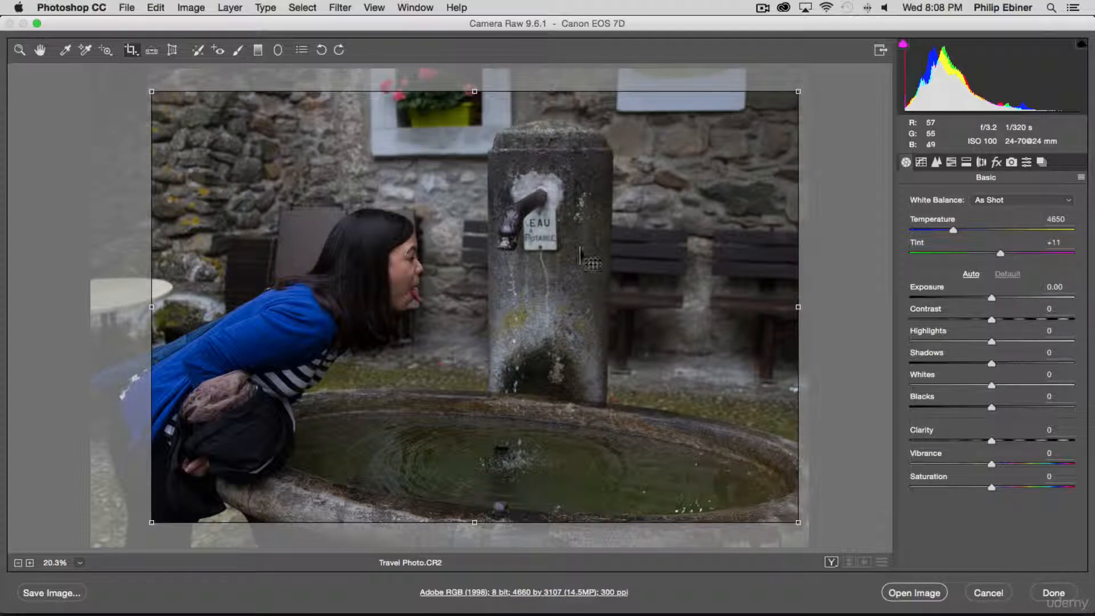
mouse_move(623, 247)
left_mouse_down()
mouse_move(627, 235)
mouse_move(635, 253)
mouse_move(623, 238)
left_mouse_up()
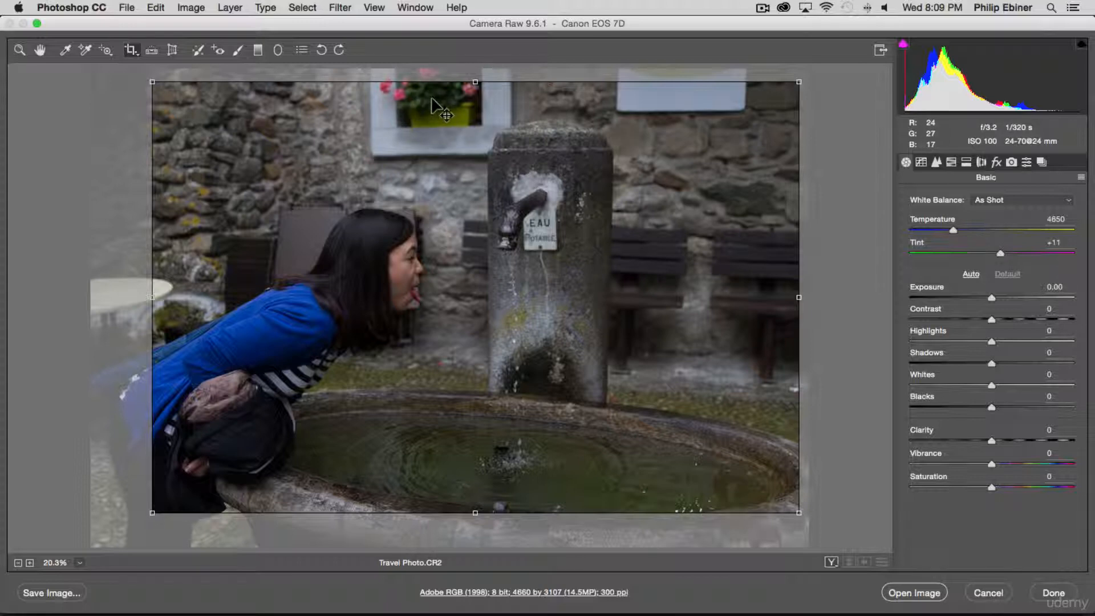
key("Return")
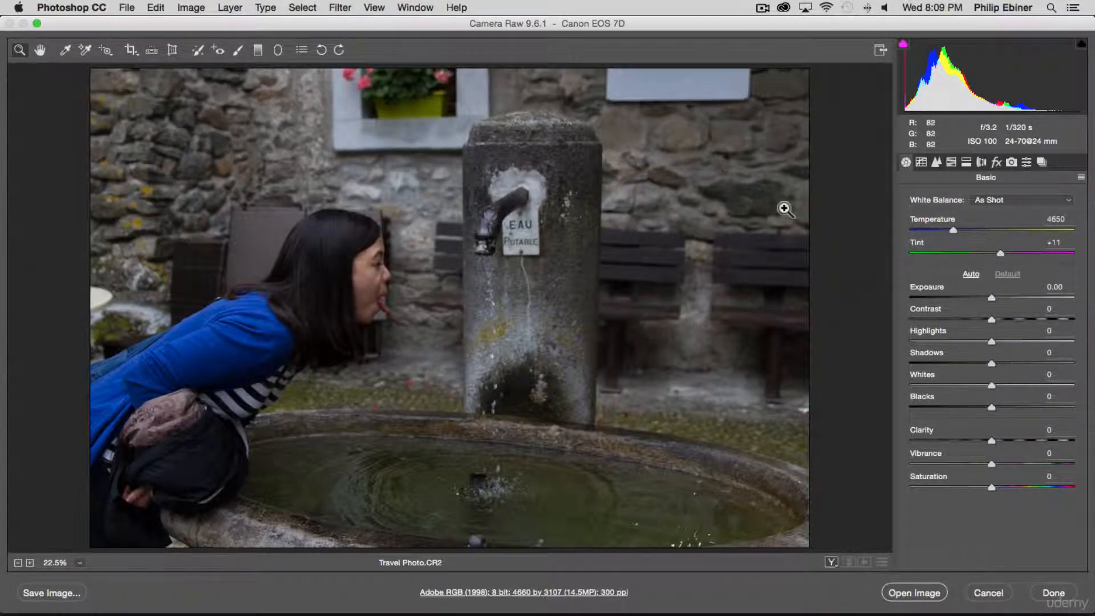
Tighten the crop to about 4032 by 2688 pixels, keeping the woman, the spout and the flower box in frame.
left_click(131, 50)
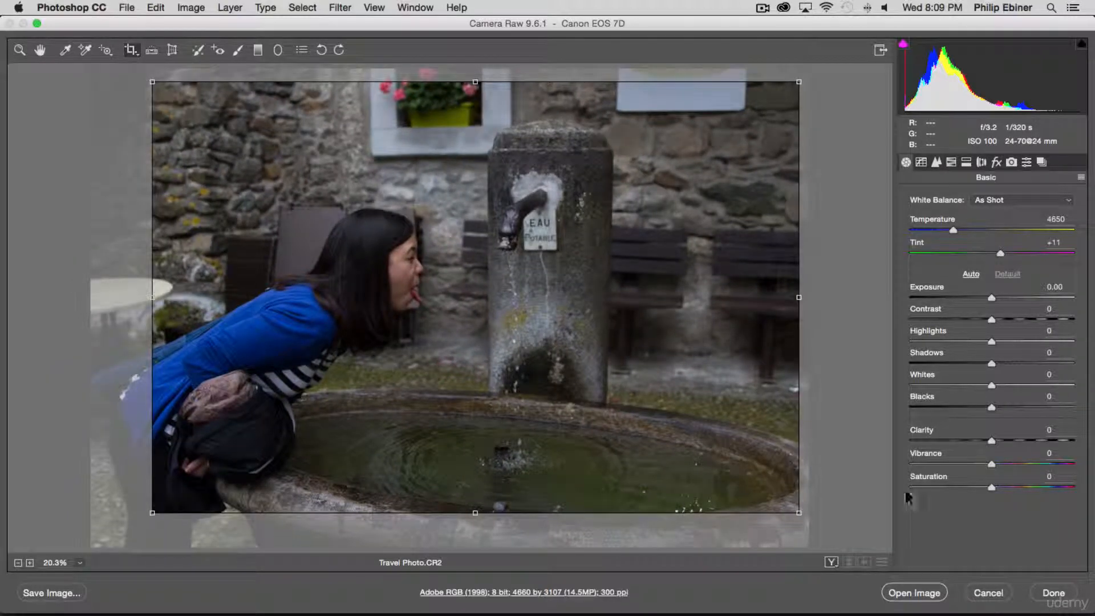
left_click_drag(793, 509, 708, 476)
left_click_drag(573, 398, 643, 338)
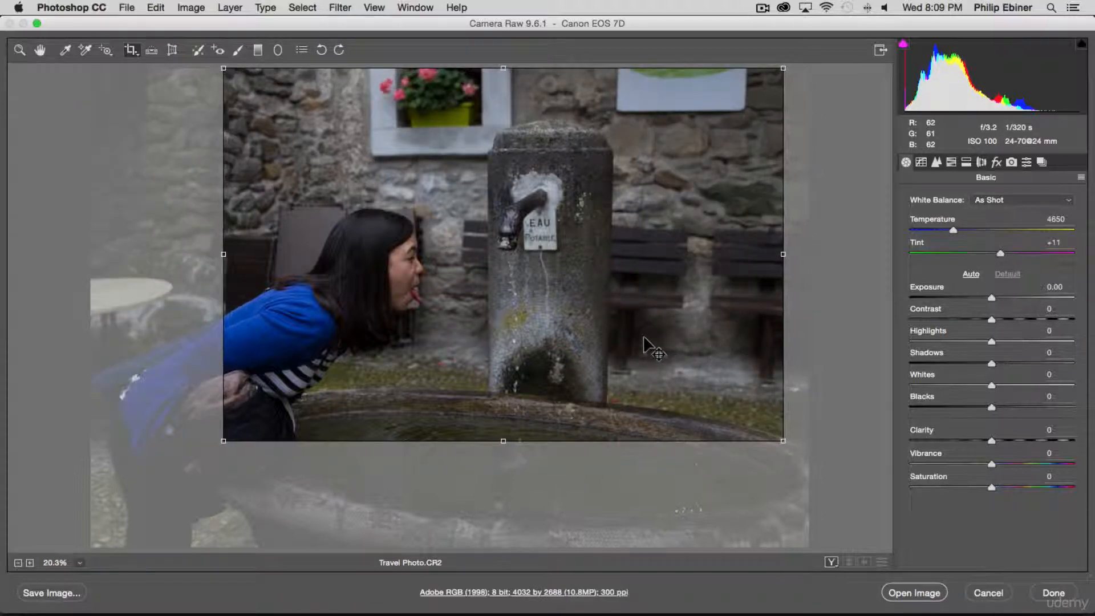
key("z")
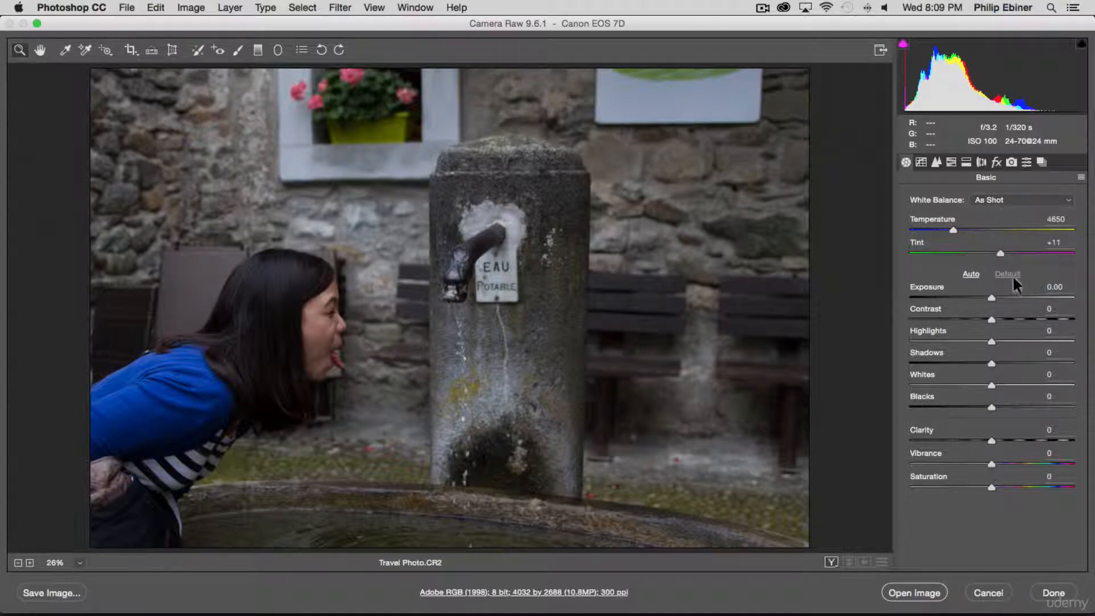
Set Exposure to +0.40, Highlights to -24, Shadows to +18, Whites to +27 and Blacks to +42.
left_click_drag(987, 298, 997, 302)
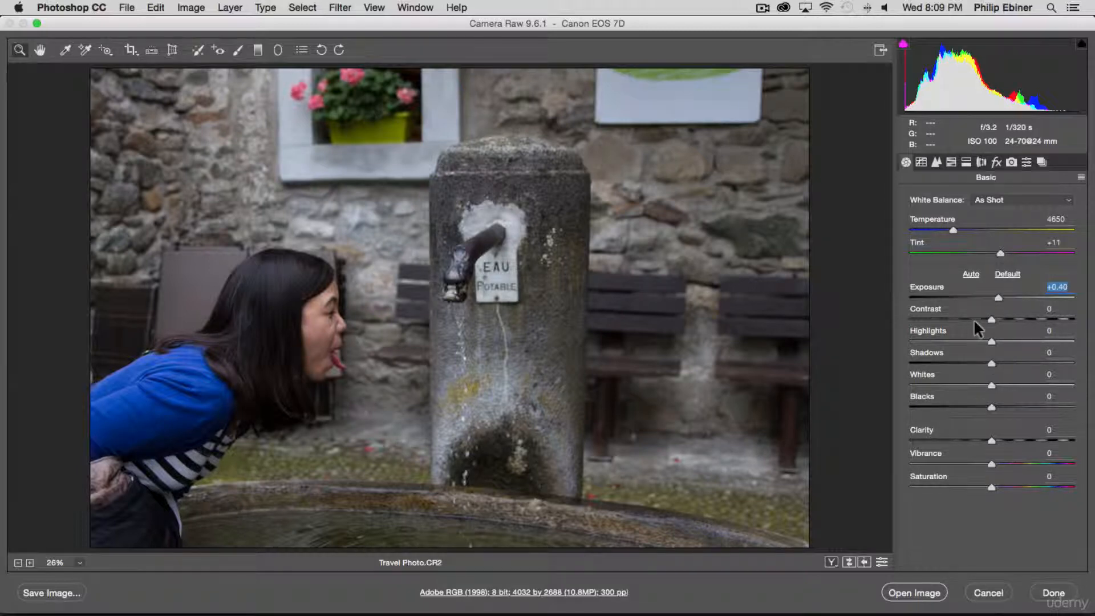
mouse_move(991, 362)
left_mouse_down()
mouse_move(1029, 364)
mouse_move(1005, 363)
left_mouse_up()
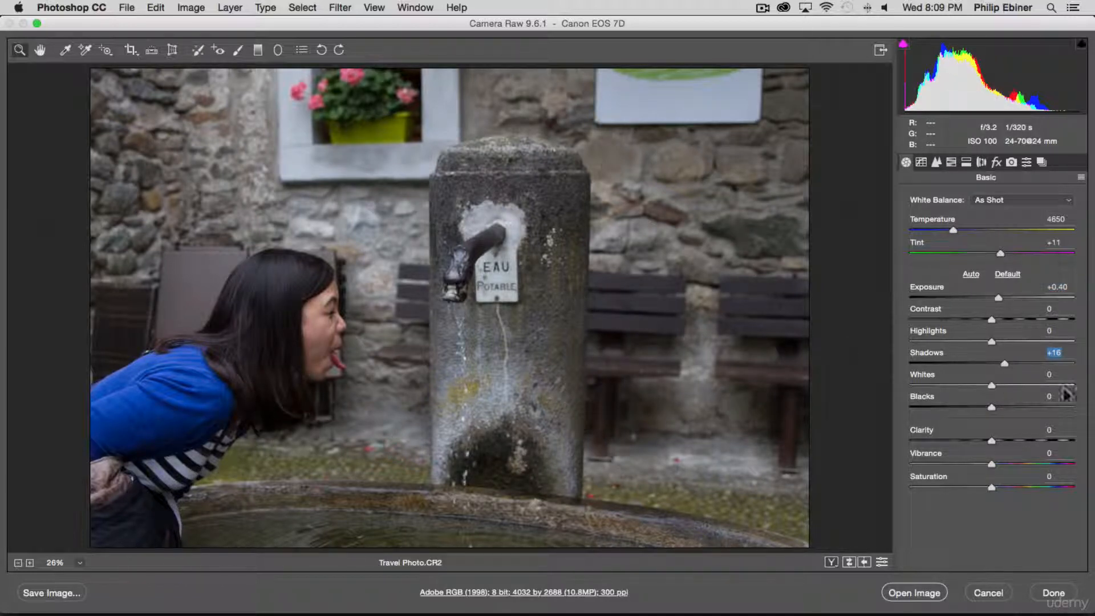
left_click_drag(1004, 363, 1007, 363)
left_click_drag(991, 407, 1014, 386)
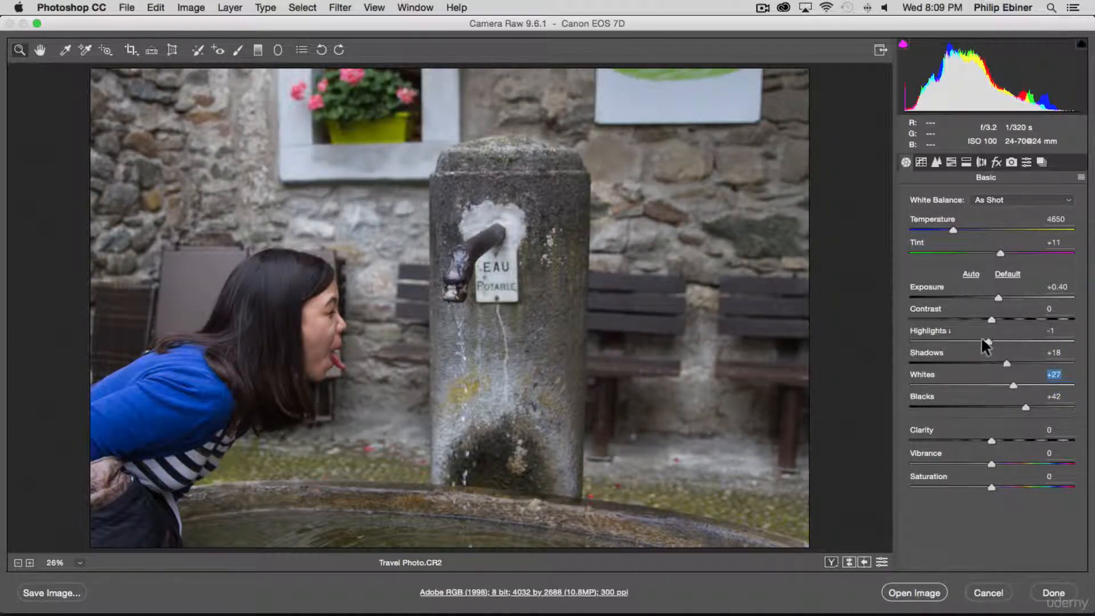
mouse_move(982, 338)
left_mouse_down()
mouse_move(950, 337)
mouse_move(1052, 340)
mouse_move(979, 340)
left_mouse_up()
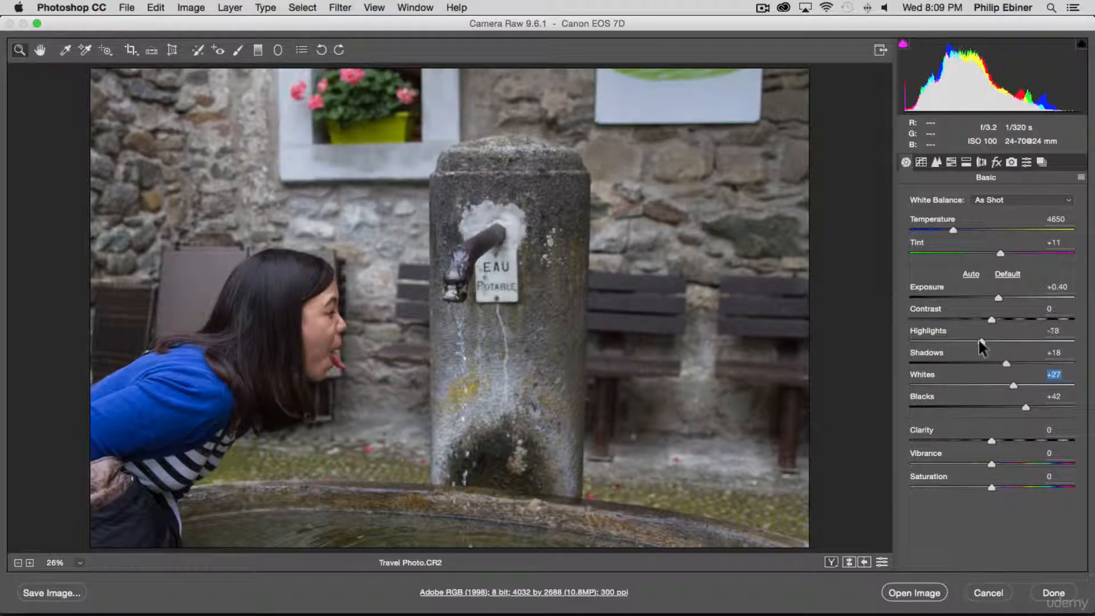
left_click(969, 337)
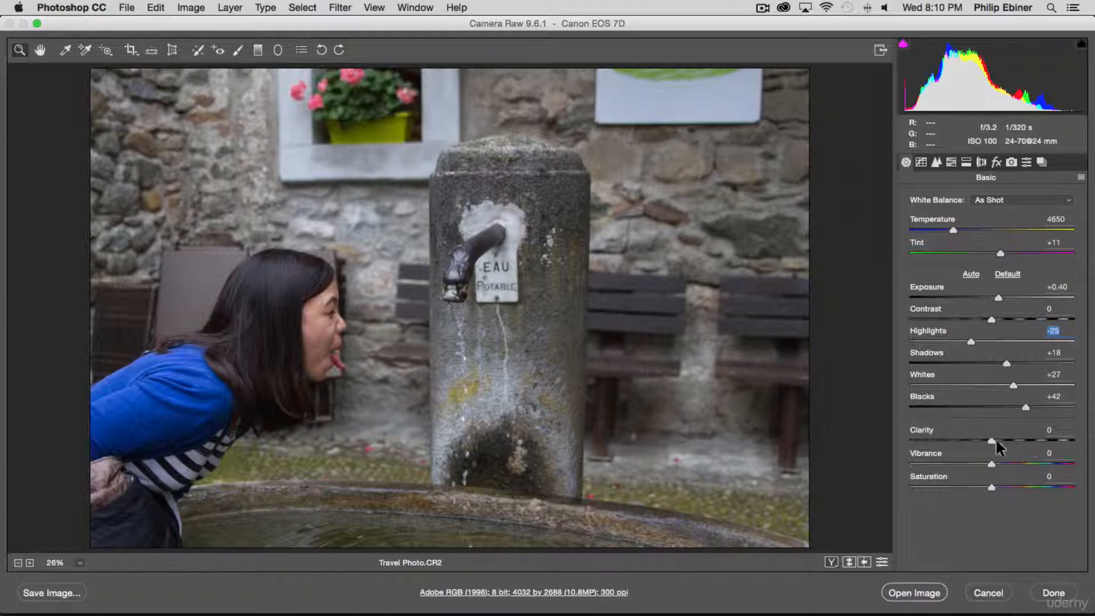
key("Up")
Set Clarity to +5 and Vibrance to +10.
mouse_move(990, 440)
left_mouse_down()
mouse_move(1094, 445)
mouse_move(853, 440)
mouse_move(1051, 442)
mouse_move(984, 439)
mouse_move(993, 436)
left_mouse_up()
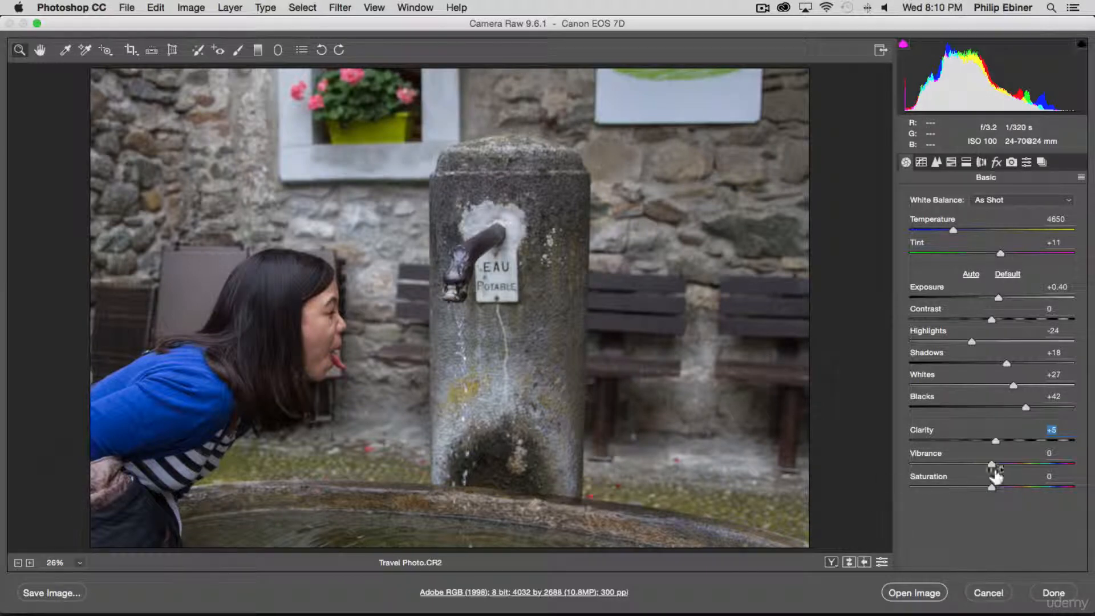
mouse_move(990, 464)
left_mouse_down()
mouse_move(1026, 463)
mouse_move(999, 464)
left_mouse_up()
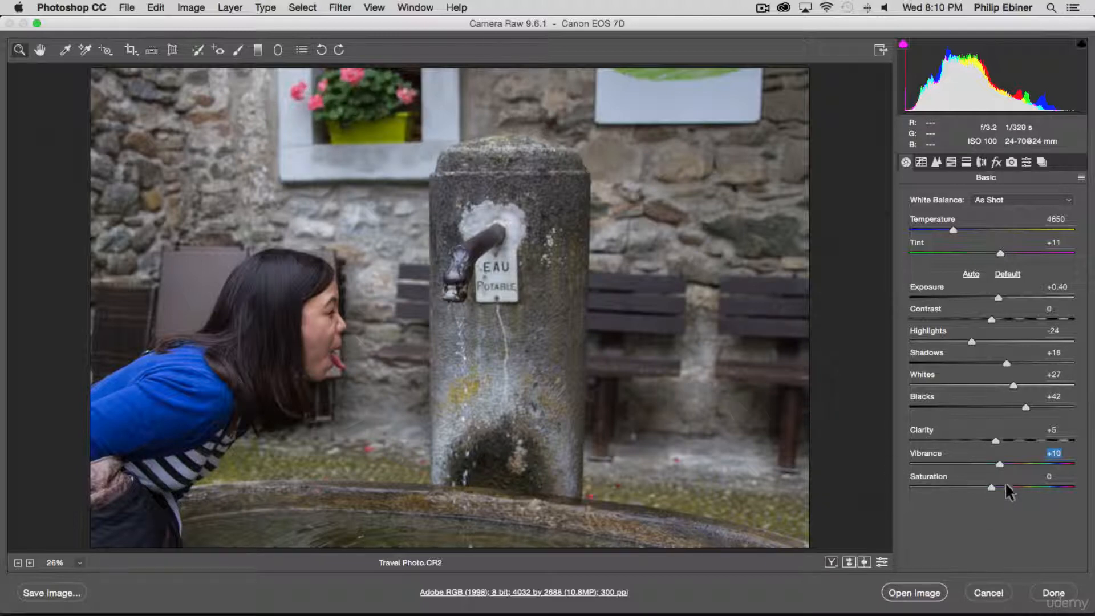
Review the Tone Curve and Detail settings, examining the woman's face up close for sharpness and noise.
left_click(922, 163)
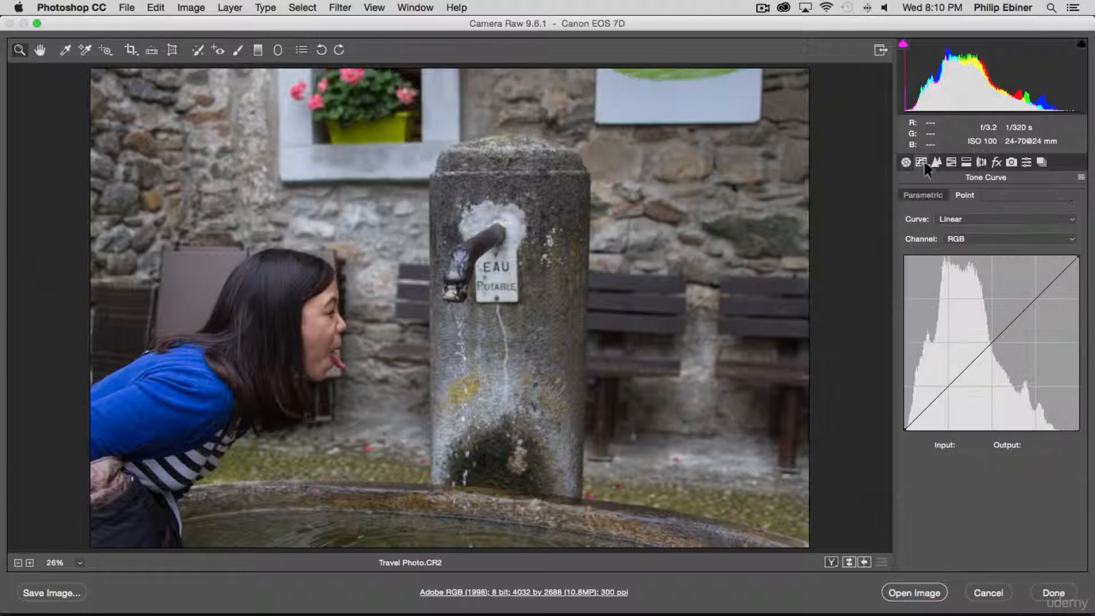
left_click(906, 162)
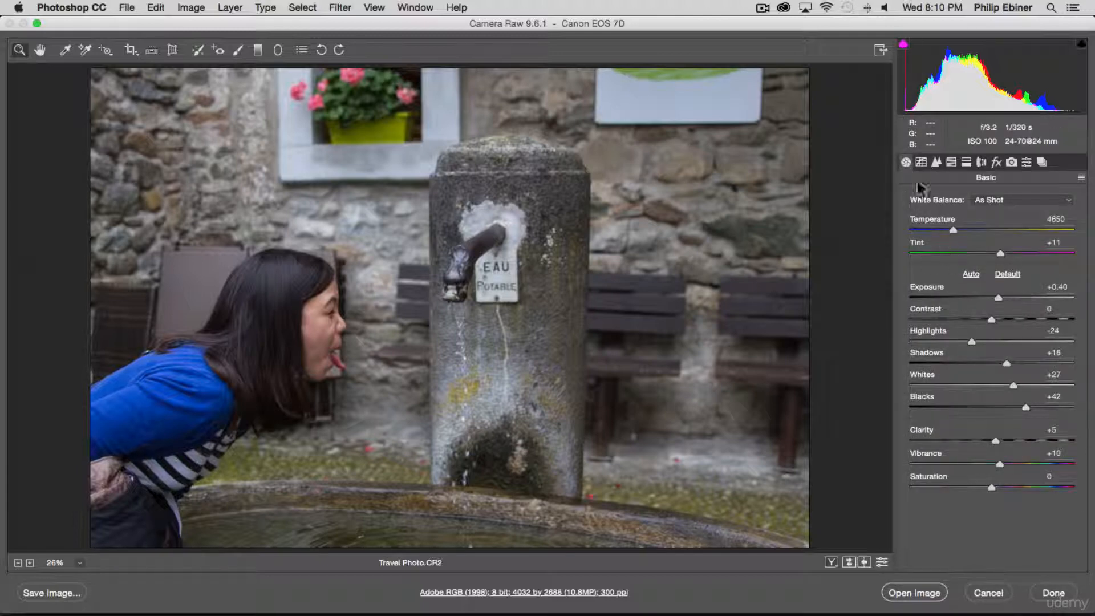
left_click(934, 161)
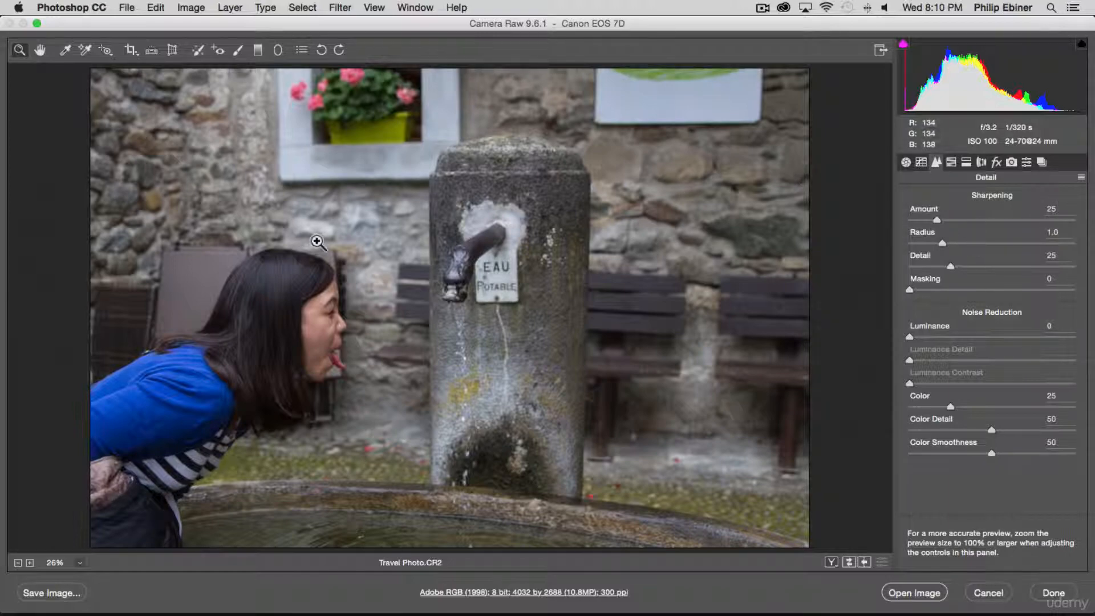
left_click(288, 310)
left_click(553, 293)
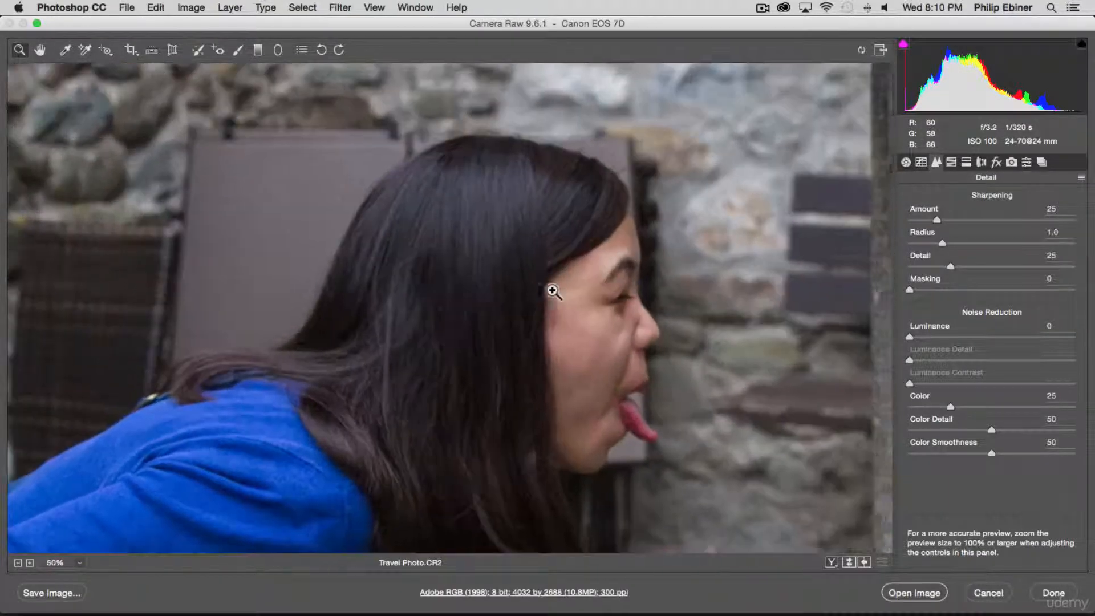
left_click(643, 279)
left_click(523, 328)
key("super+0")
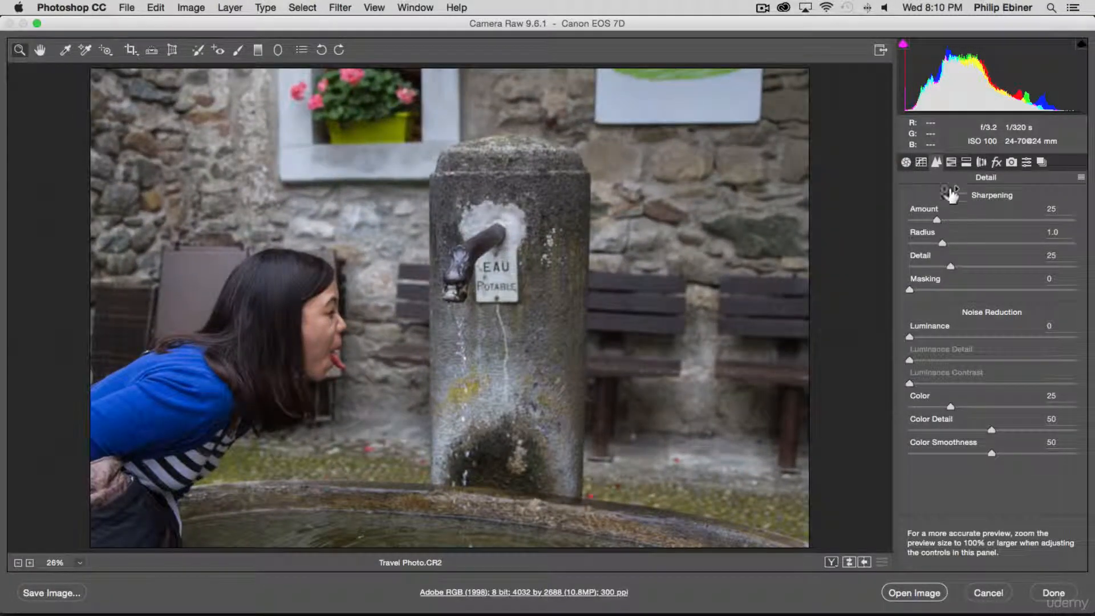
Raise the saturation of the magentas slightly in the HSL adjustments.
left_click(951, 162)
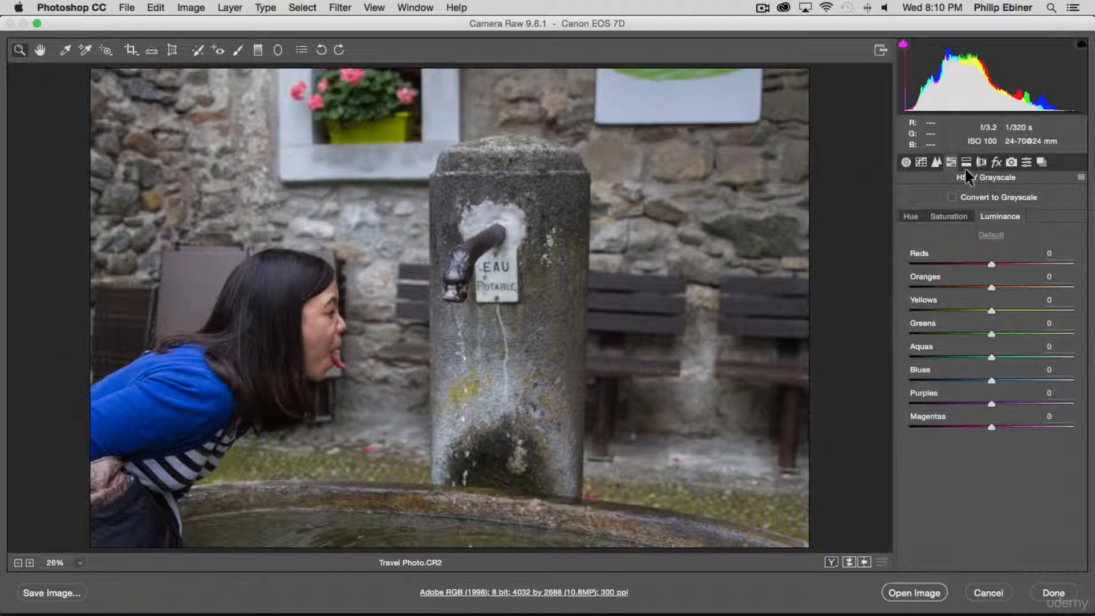
left_click(950, 216)
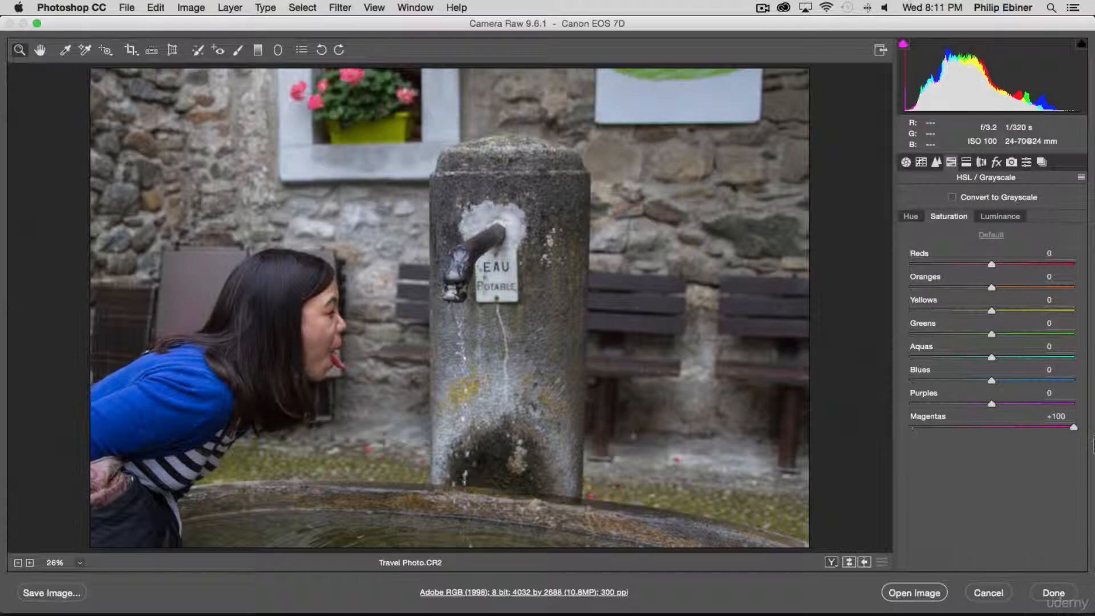
left_click(976, 426)
left_click_drag(975, 421, 995, 422)
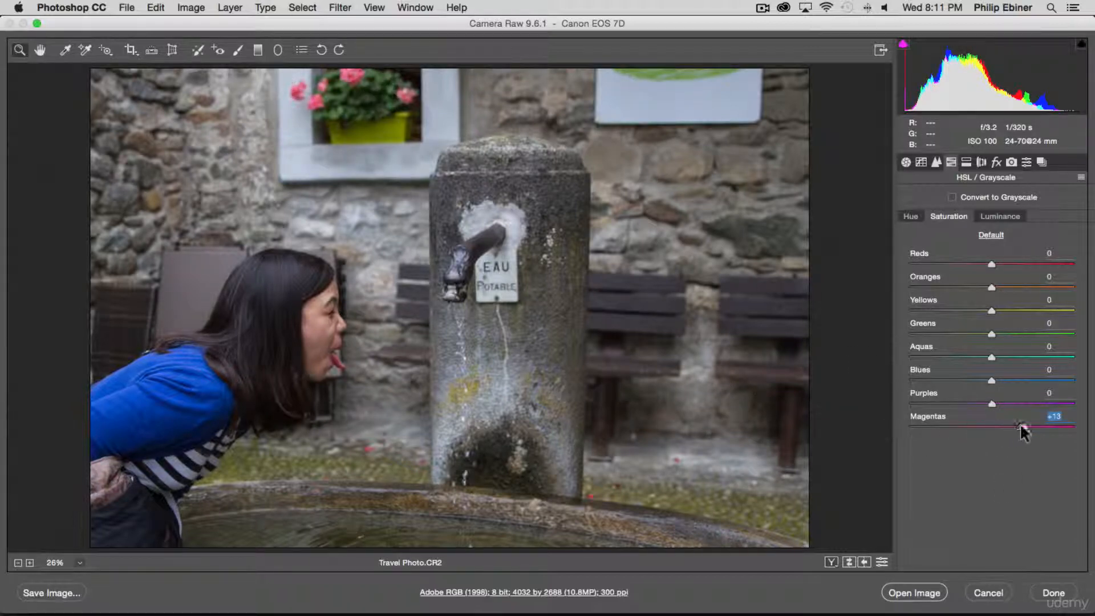
left_click_drag(1000, 424, 1006, 424)
Try the lens profile corrections on the photo and turn them off again.
left_click(967, 162)
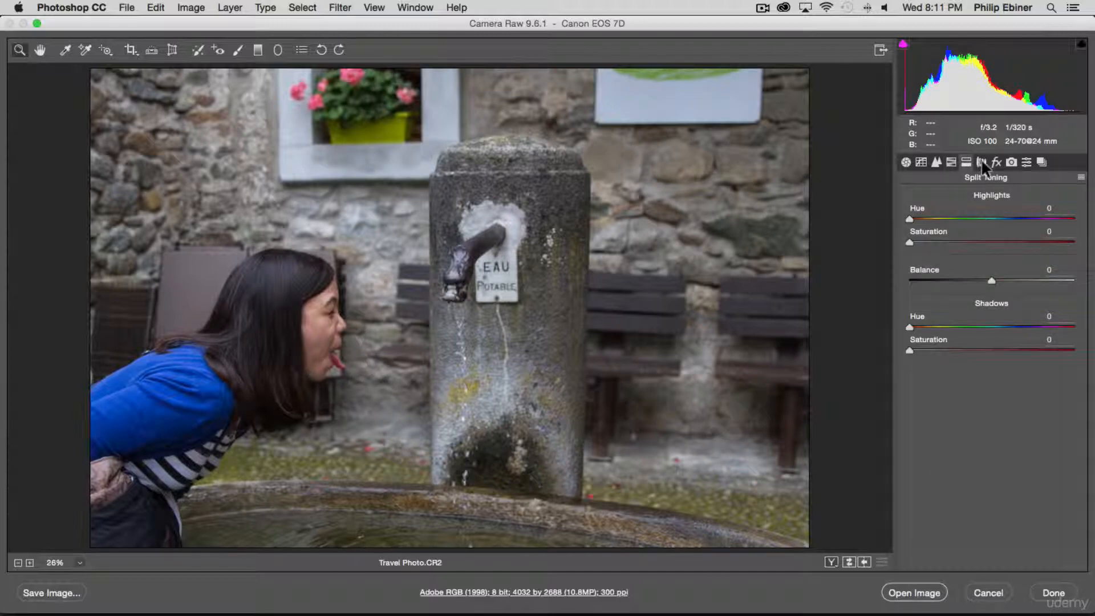
left_click(981, 160)
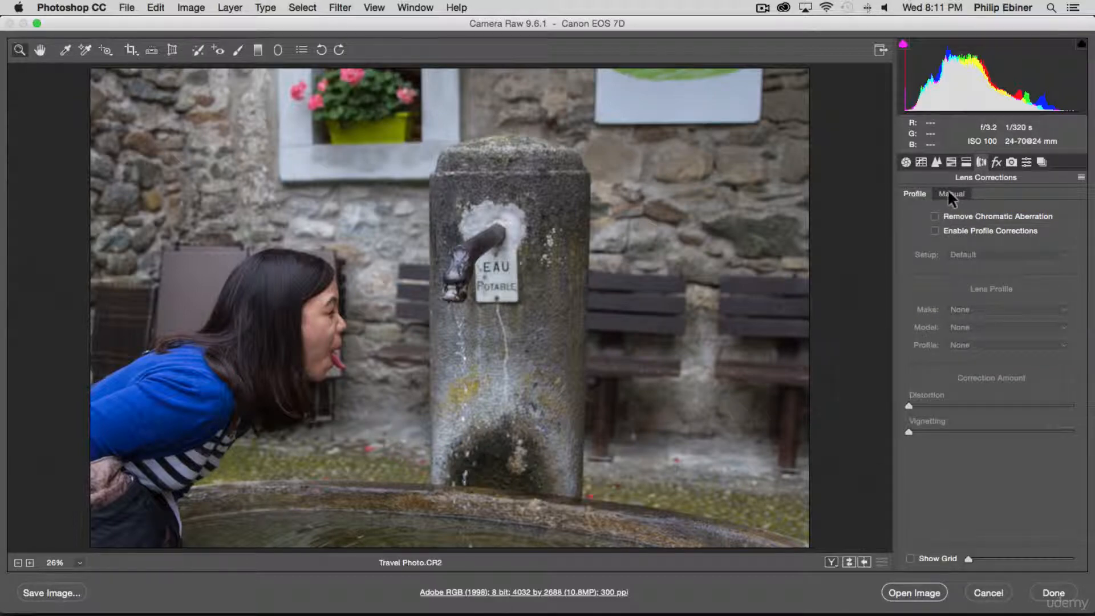
left_click(934, 231)
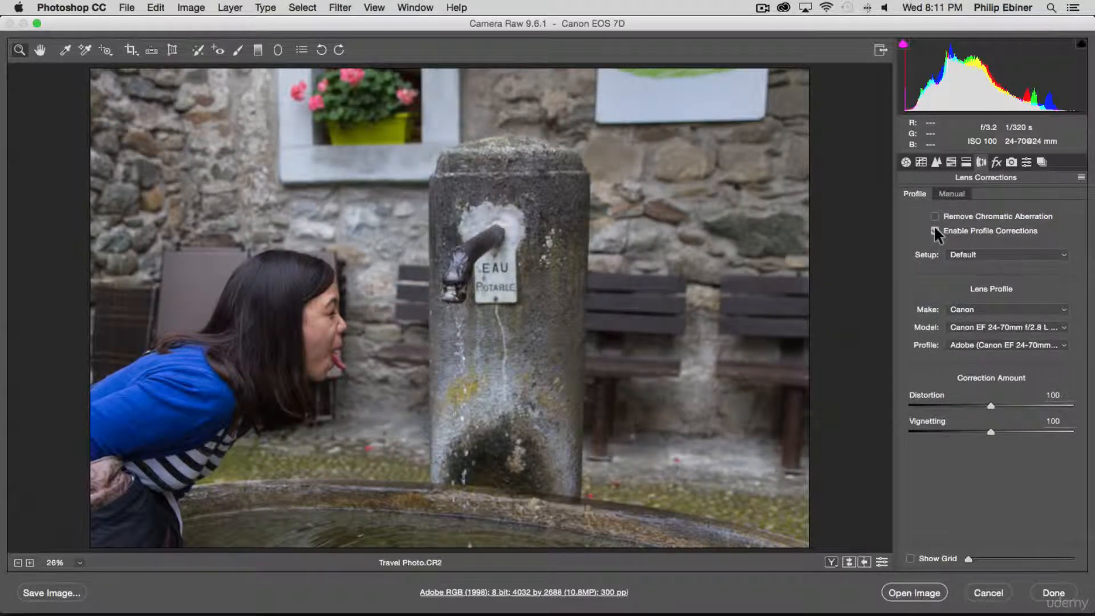
left_click(935, 231)
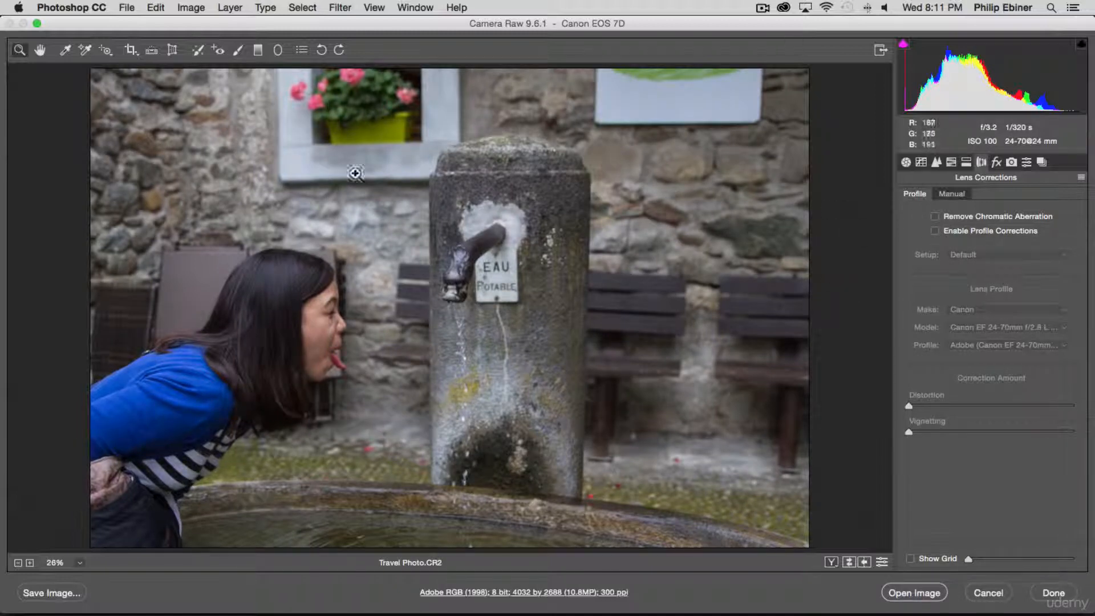
Add a dark post-crop vignette with Amount -33, Midpoint 40 and Feather 73.
left_click(996, 164)
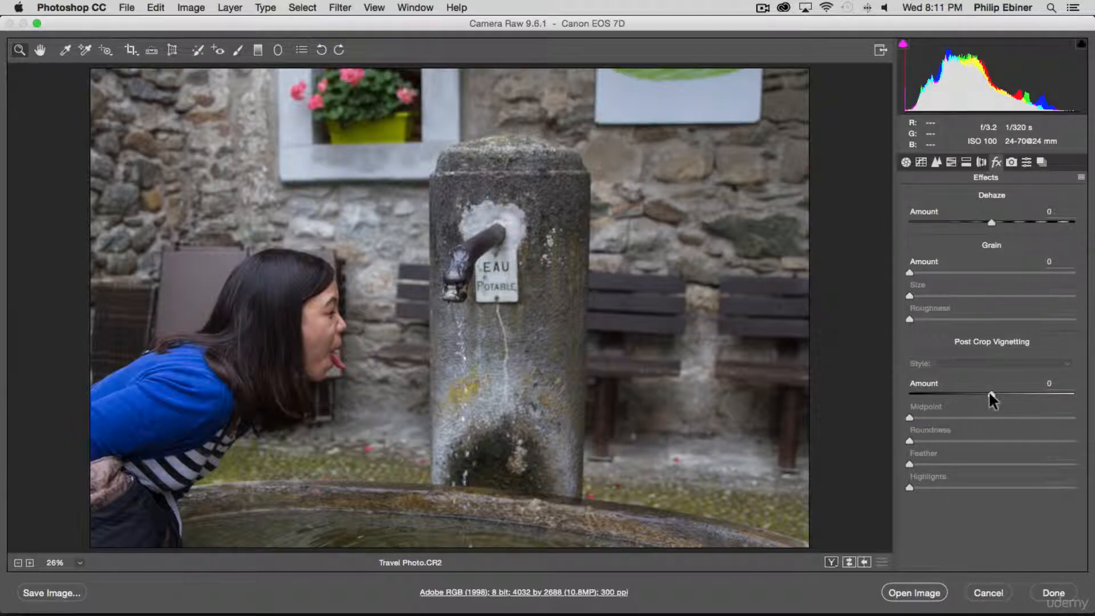
mouse_move(989, 393)
left_mouse_down()
mouse_move(961, 393)
mouse_move(977, 395)
left_mouse_up()
left_click_drag(988, 460, 1020, 460)
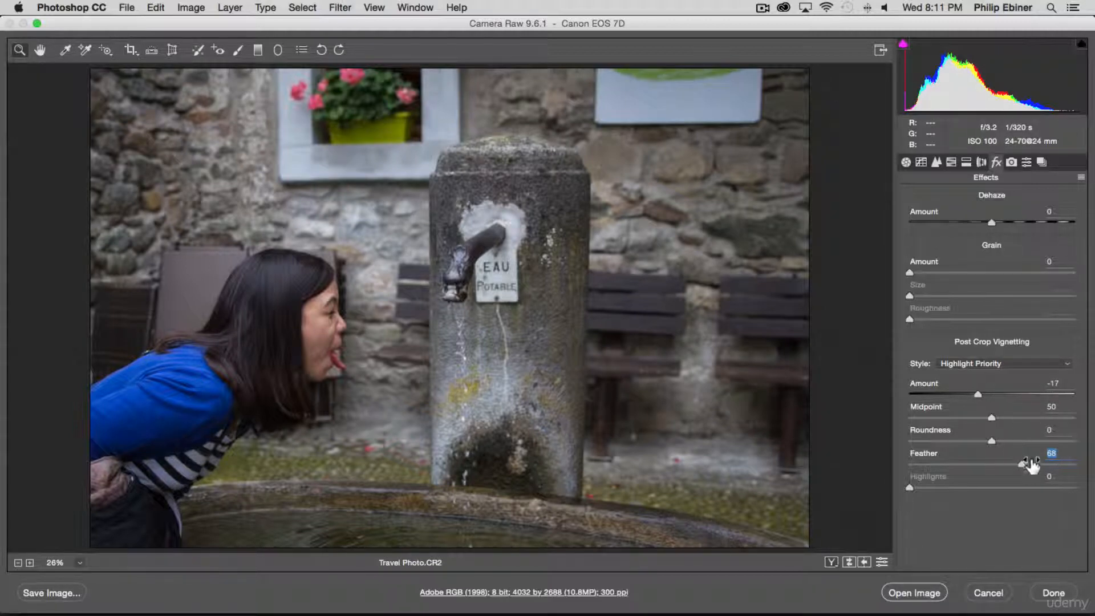
left_click_drag(992, 417, 964, 392)
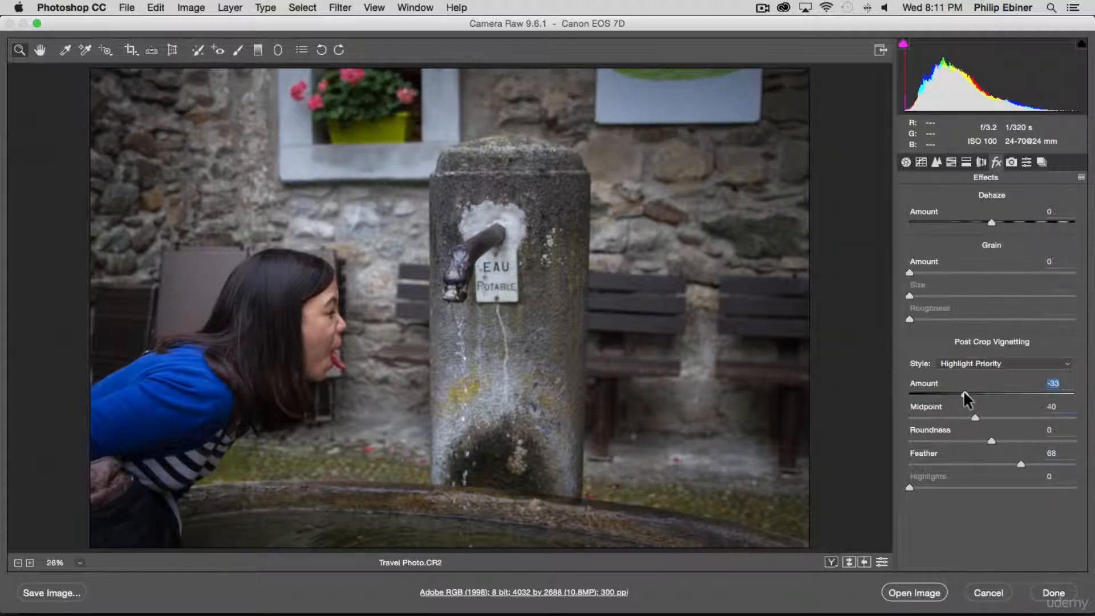
left_click(1028, 461)
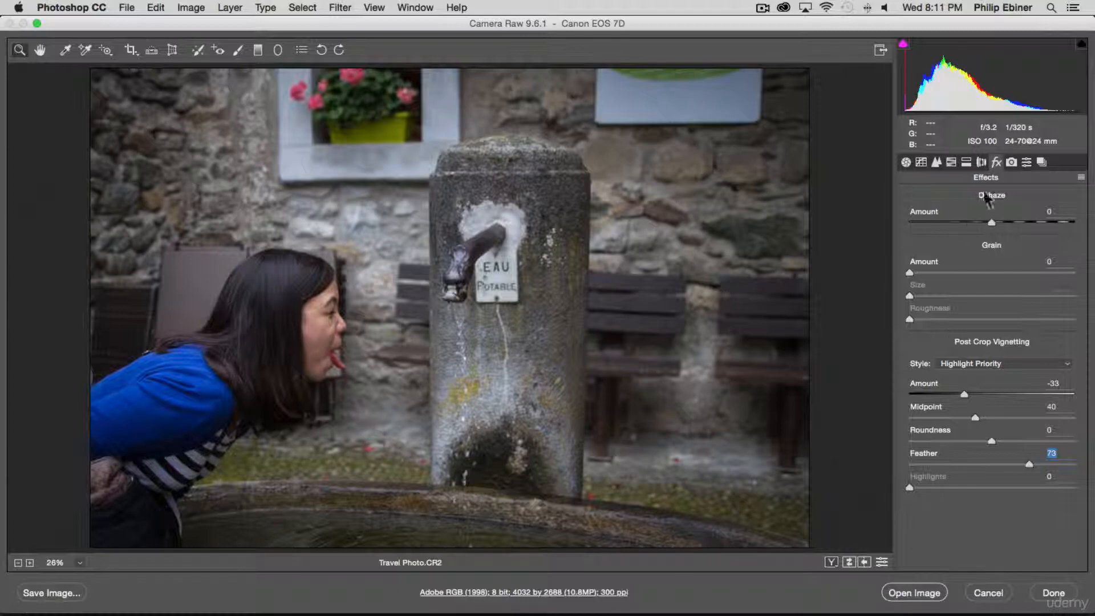
left_click(1012, 162)
left_click(1026, 159)
left_click(1040, 160)
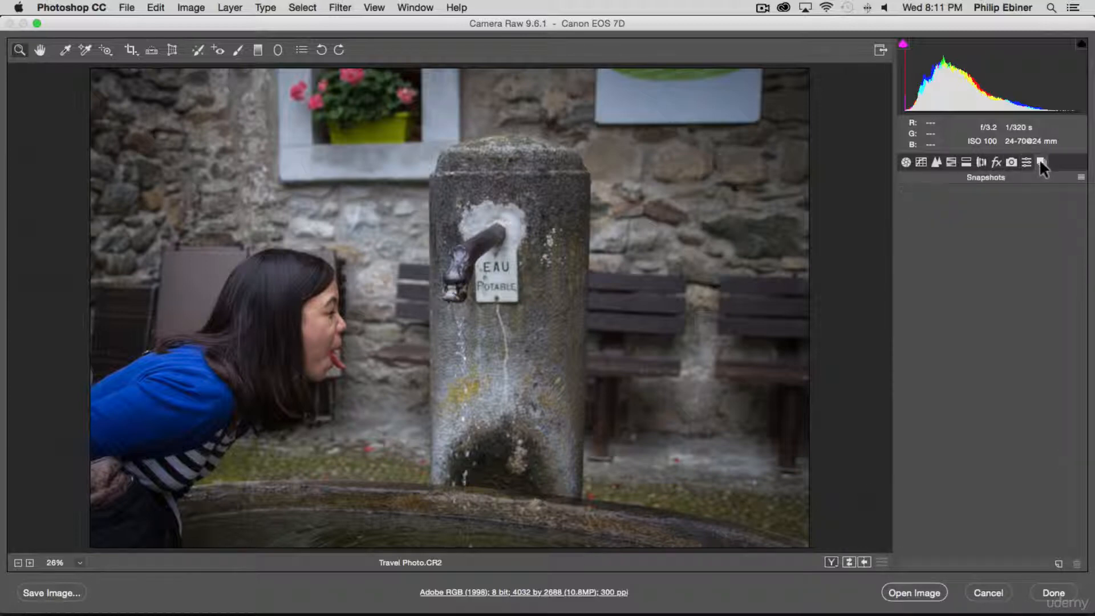
left_click(906, 162)
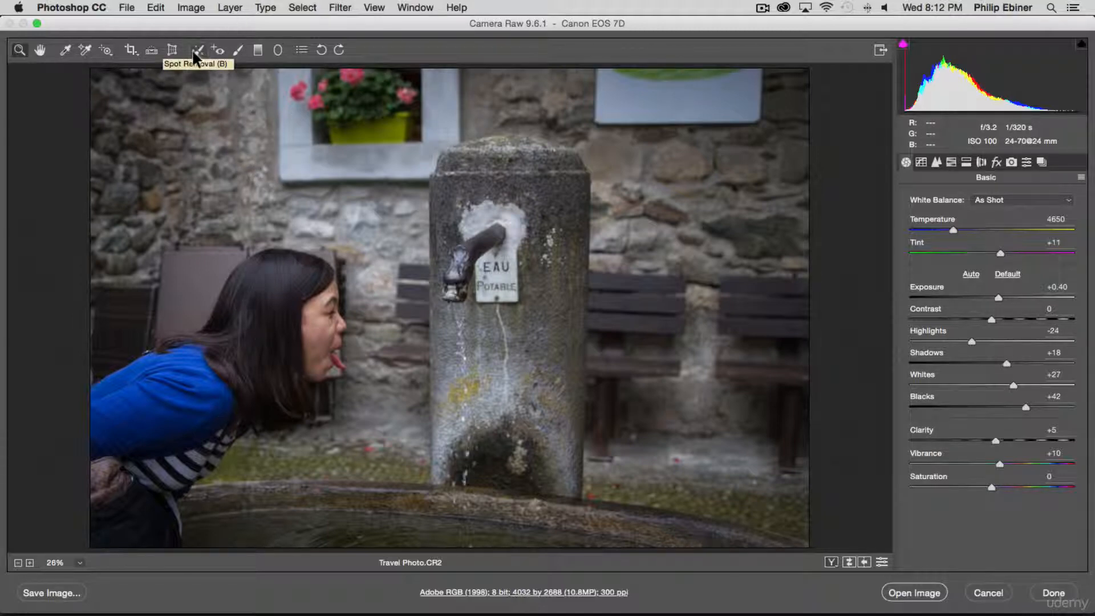
Paint an Adjustment Brush mask over the woman's head and upper body with Exposure reset to 0, checking coverage with the mask overlay.
left_click(237, 50)
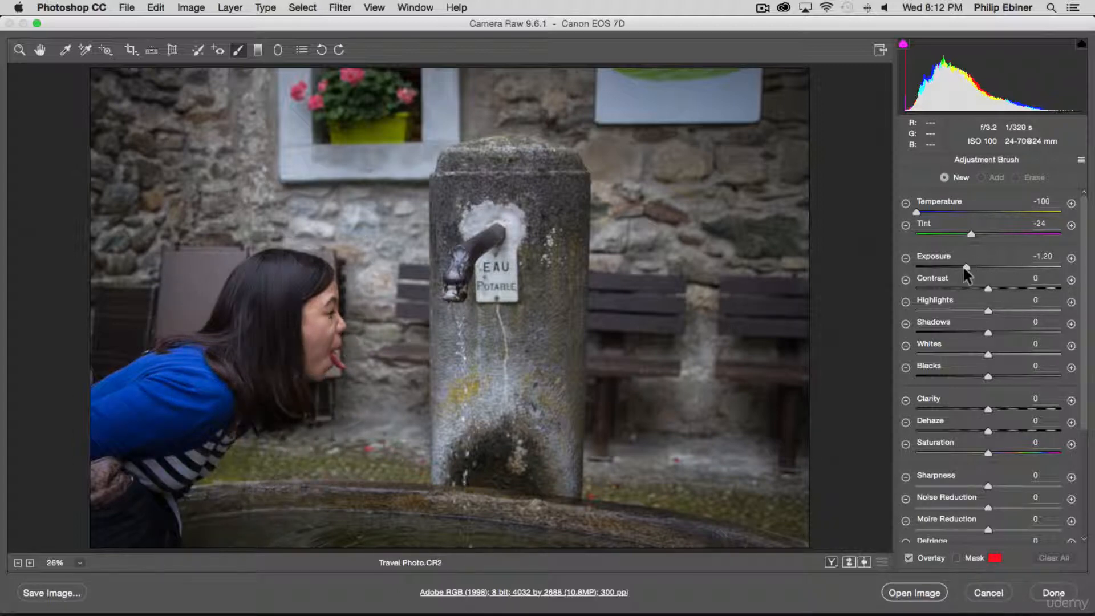
left_click_drag(978, 270, 1030, 266)
left_click(957, 557)
double_click(1031, 266)
left_click_drag(1081, 249, 1082, 312)
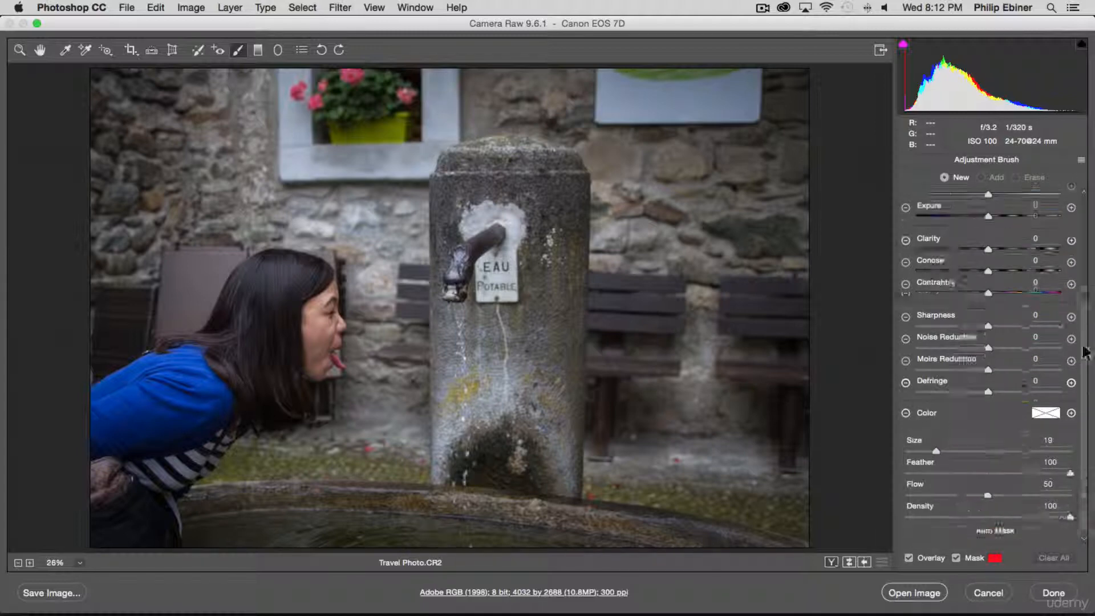
mouse_move(289, 304)
left_mouse_down()
mouse_move(285, 342)
mouse_move(159, 403)
mouse_move(117, 464)
mouse_move(293, 291)
mouse_move(166, 452)
left_mouse_up()
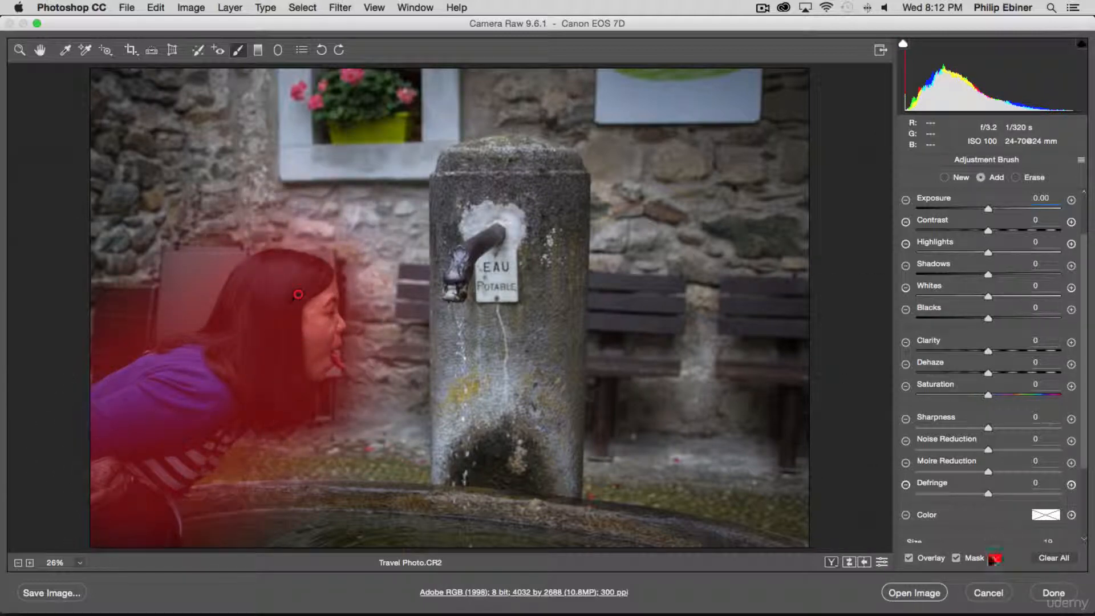
left_click(956, 558)
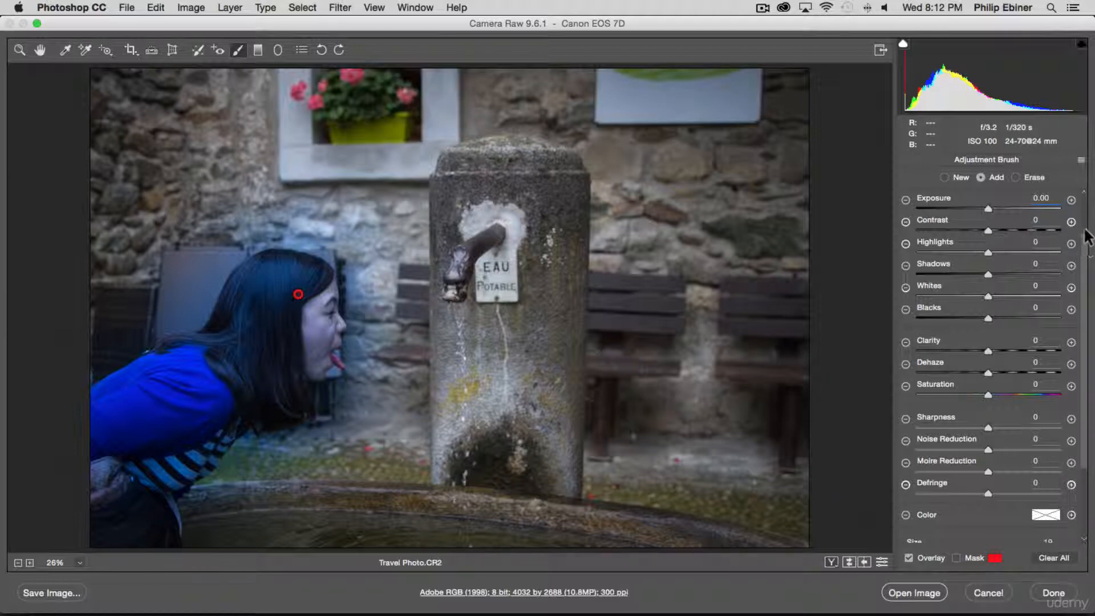
Set the brushed area on the woman to Temperature 0, Tint 0, Exposure +0.40, Shadows +24 and Blacks +7.
scroll(1087, 236, "up", 3)
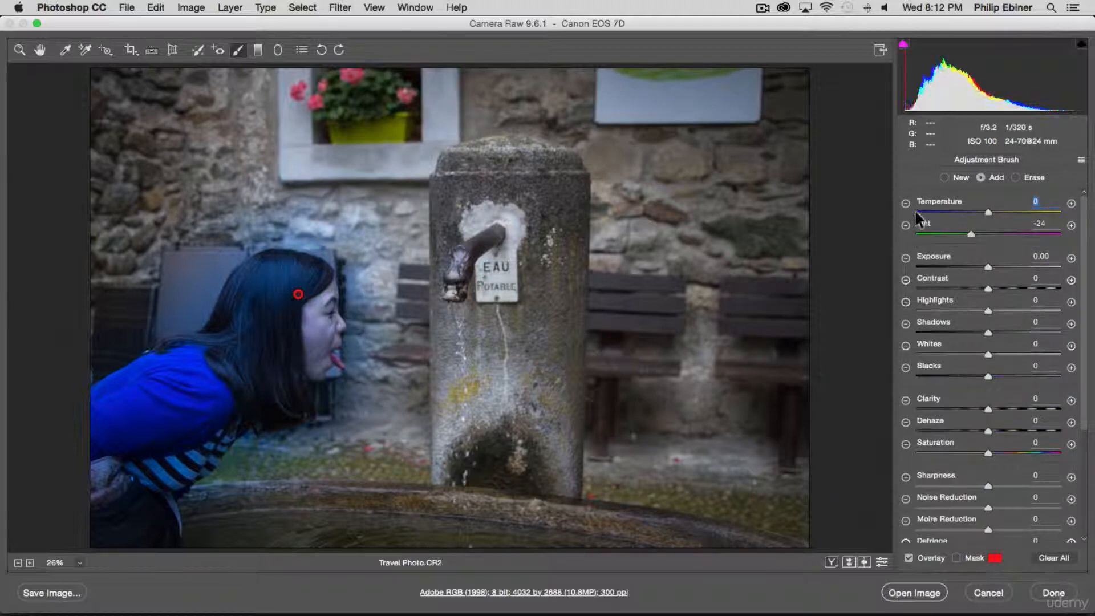
double_click(969, 232)
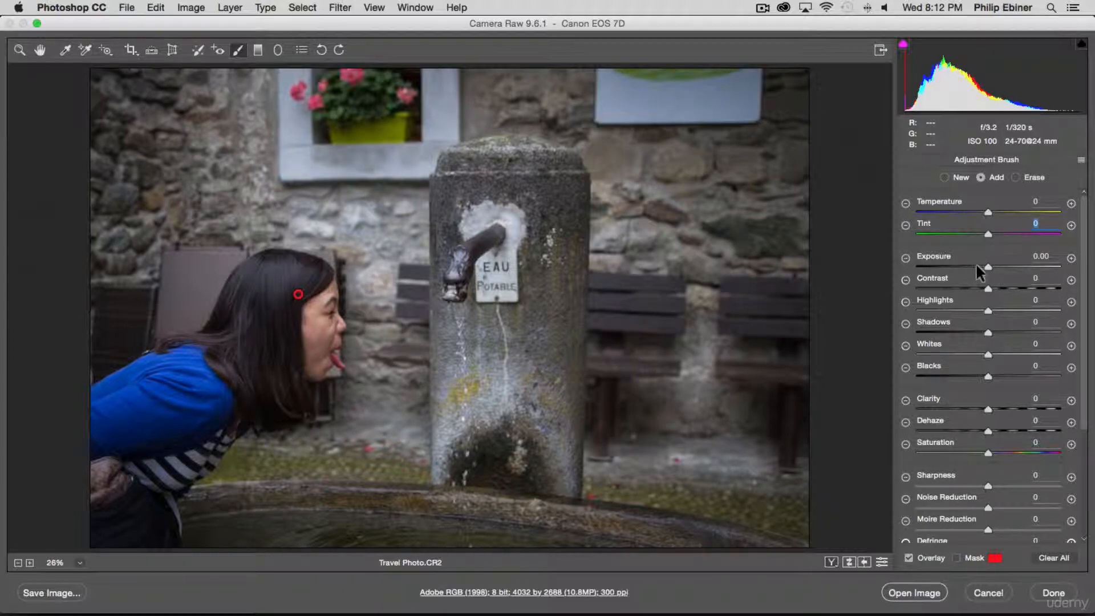
left_click_drag(989, 264, 995, 265)
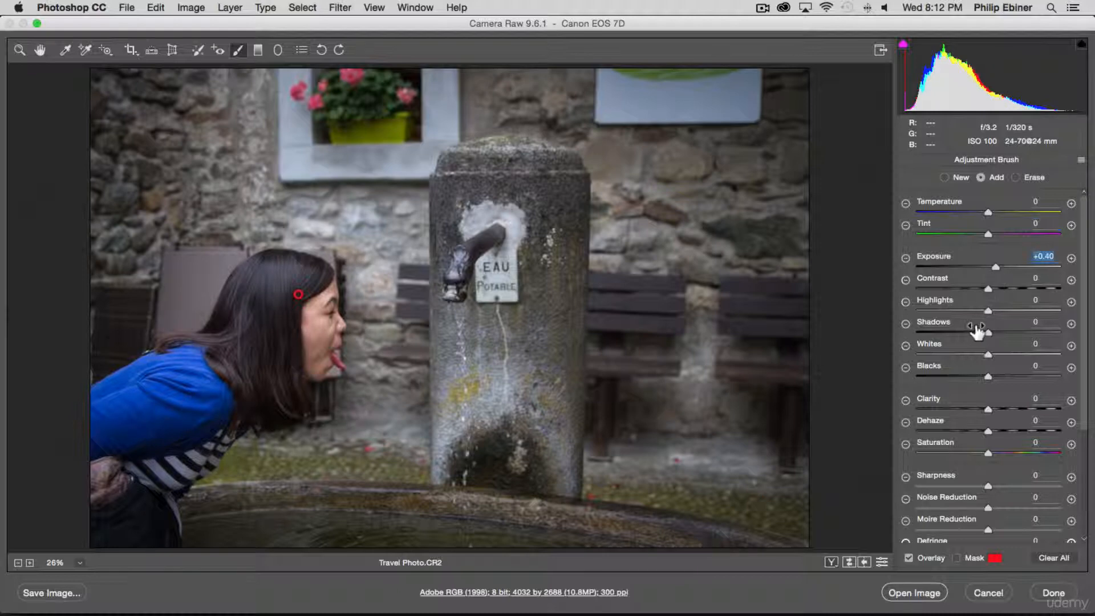
mouse_move(988, 332)
left_mouse_down()
mouse_move(1014, 333)
mouse_move(1005, 333)
left_mouse_up()
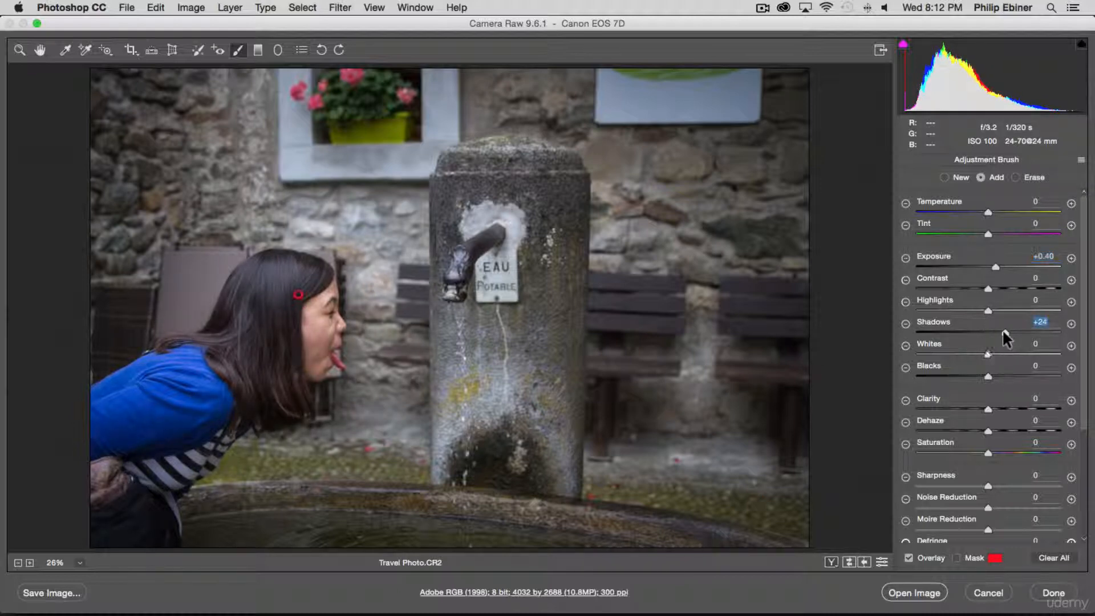
mouse_move(989, 375)
left_mouse_down()
mouse_move(1045, 376)
mouse_move(1011, 375)
left_mouse_up()
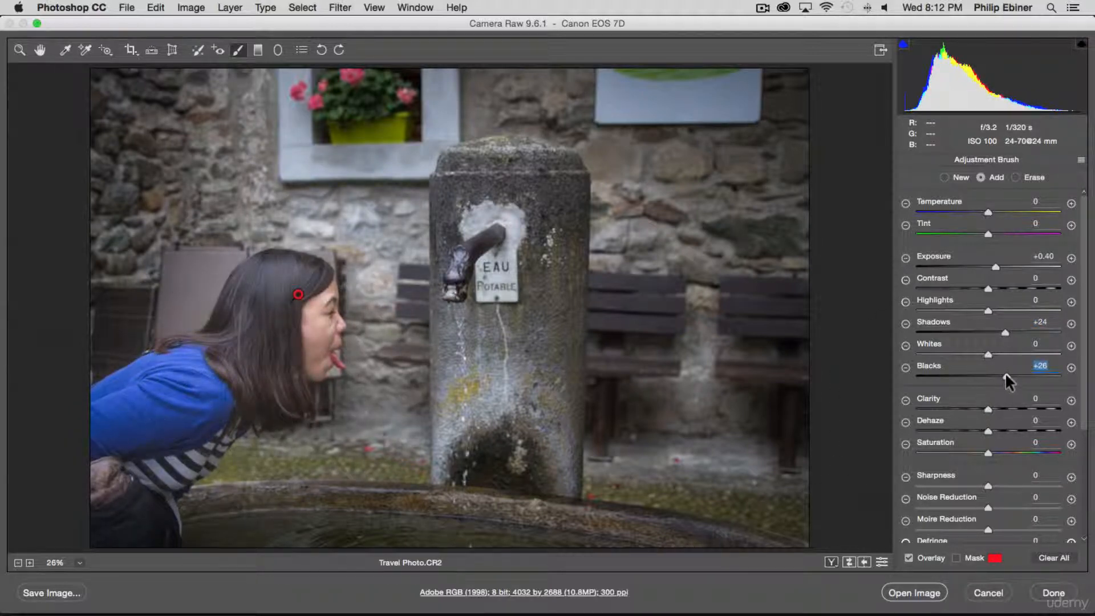
left_click_drag(1005, 376, 993, 376)
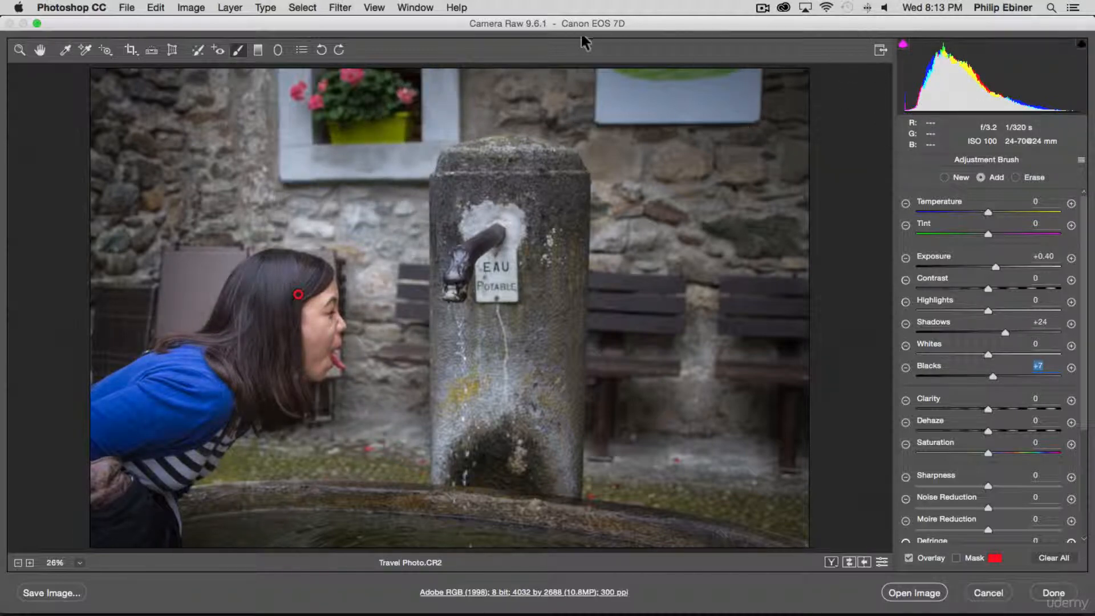
Try a tighter landscape crop of about 3183 by 2122 pixels around the woman and the fountain.
left_click(131, 50)
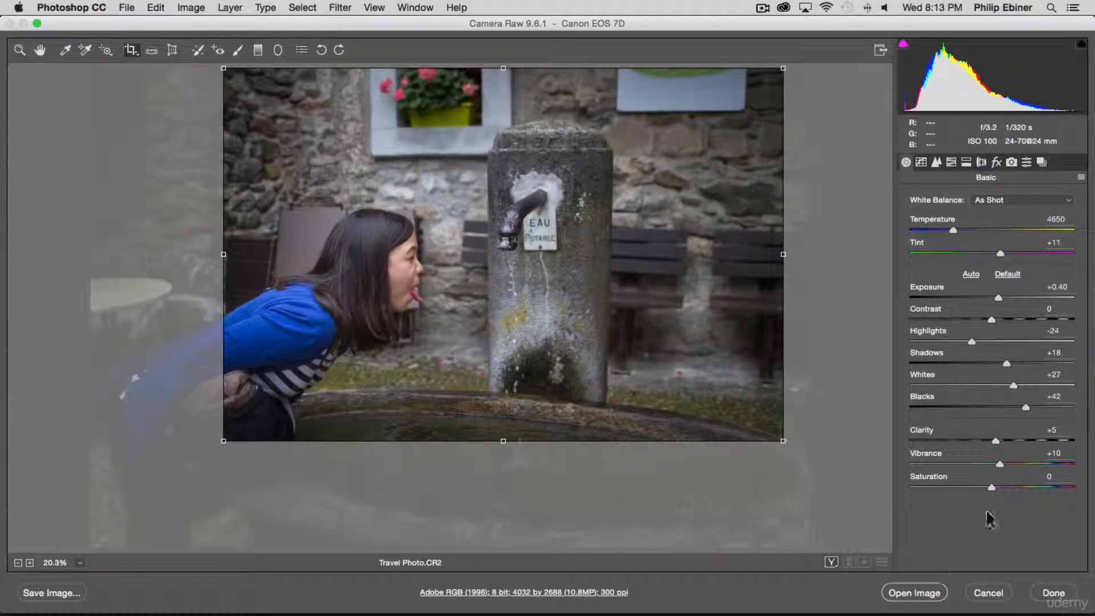
left_click_drag(753, 438, 682, 364)
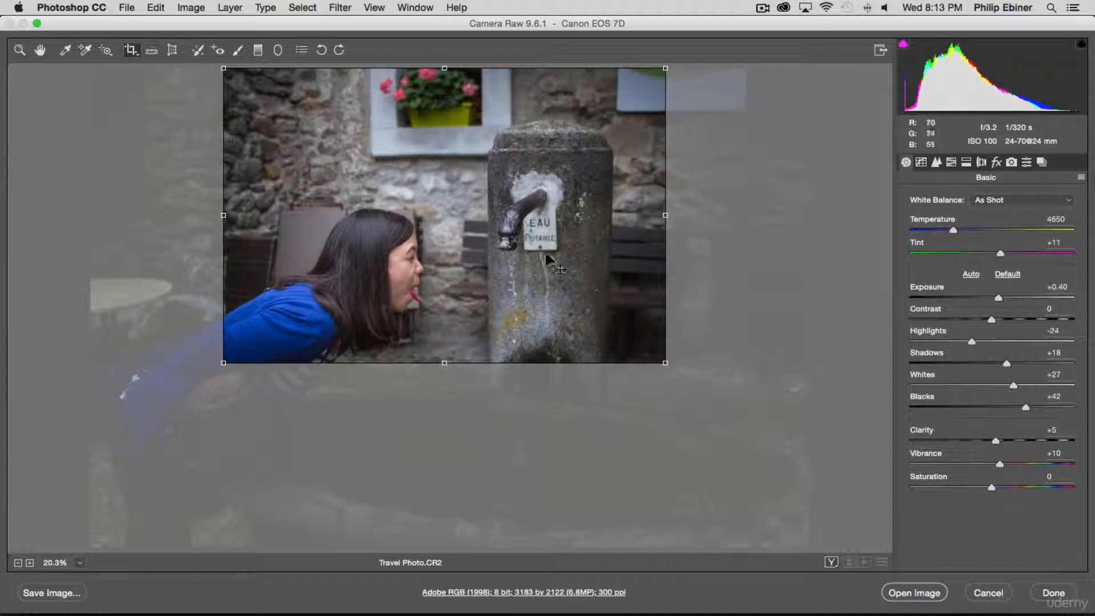
left_click_drag(540, 250, 543, 280)
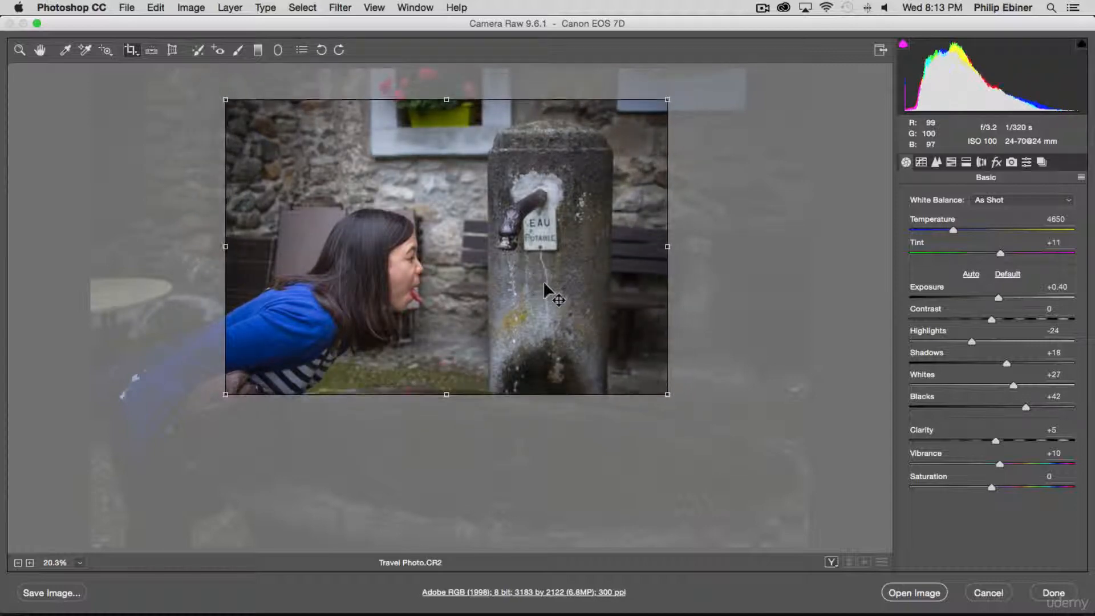
key("z")
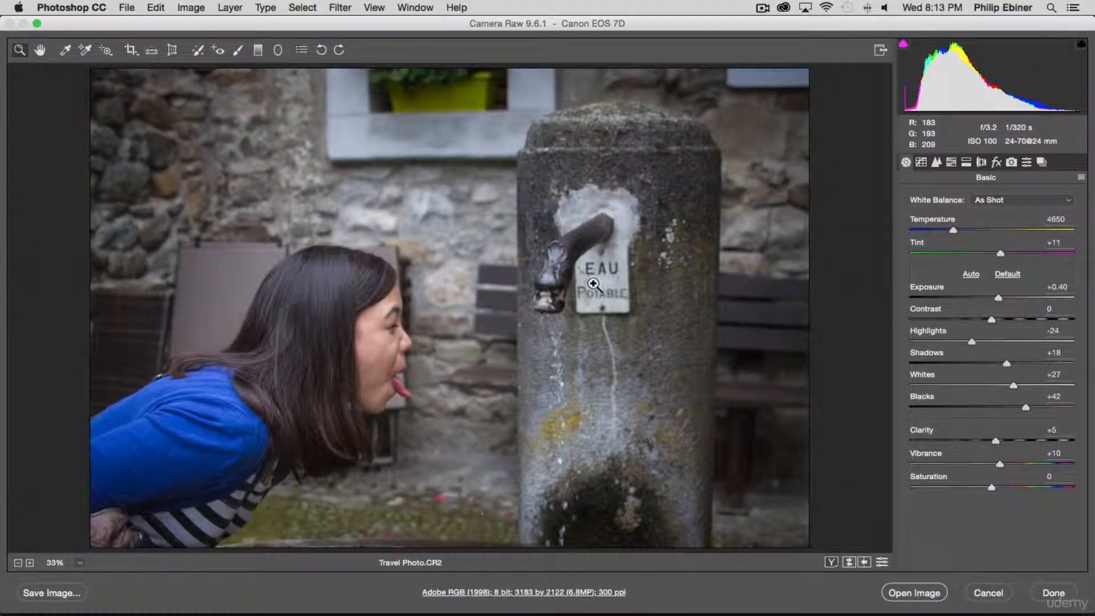
Try a wider landscape crop of about 3534 by 2356 pixels that includes more of the woman's body.
left_click(131, 50)
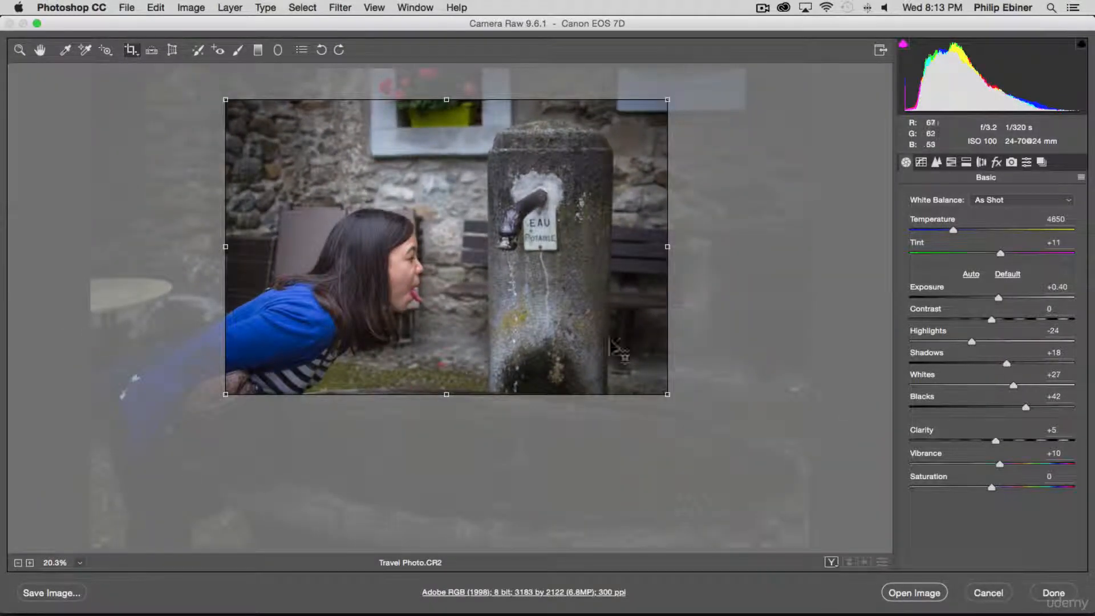
left_click_drag(665, 392, 760, 464)
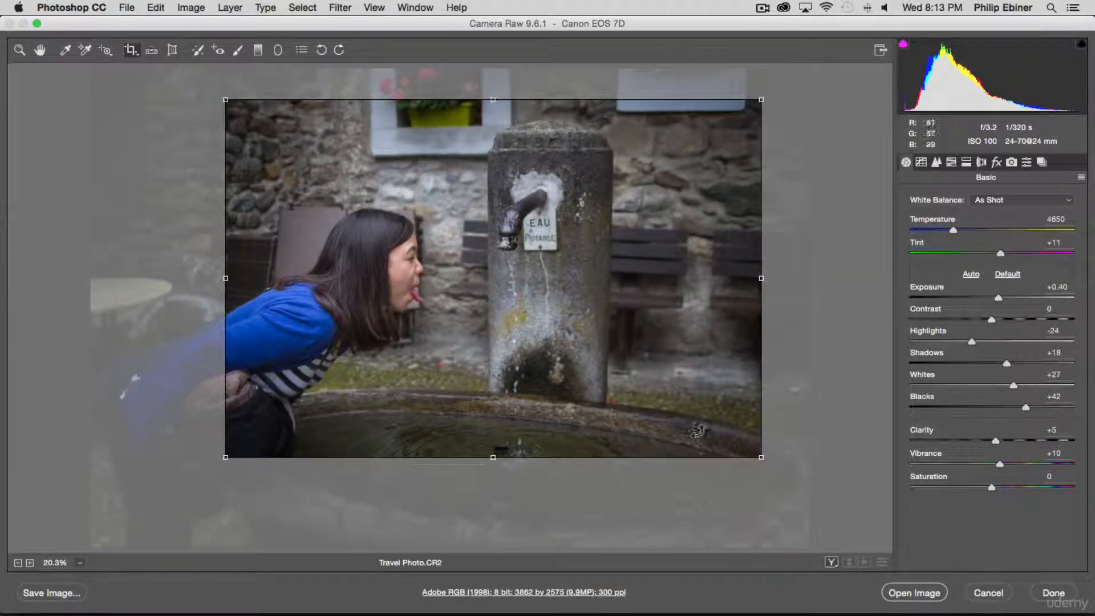
left_click_drag(475, 354, 485, 353)
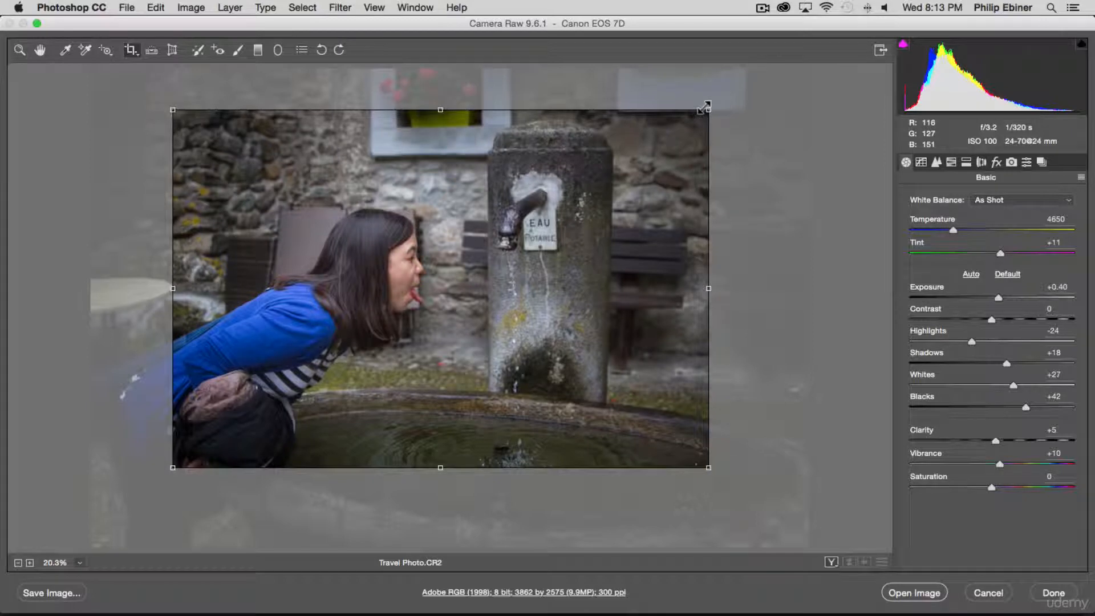
left_click_drag(706, 107, 732, 94)
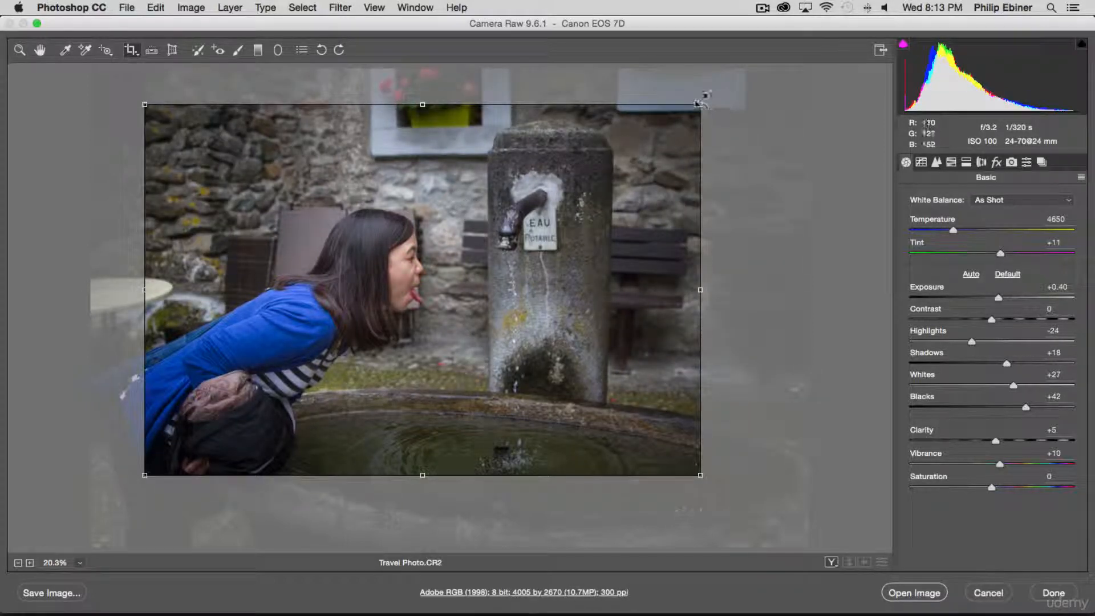
left_click_drag(701, 100, 653, 128)
left_click_drag(570, 191, 611, 171)
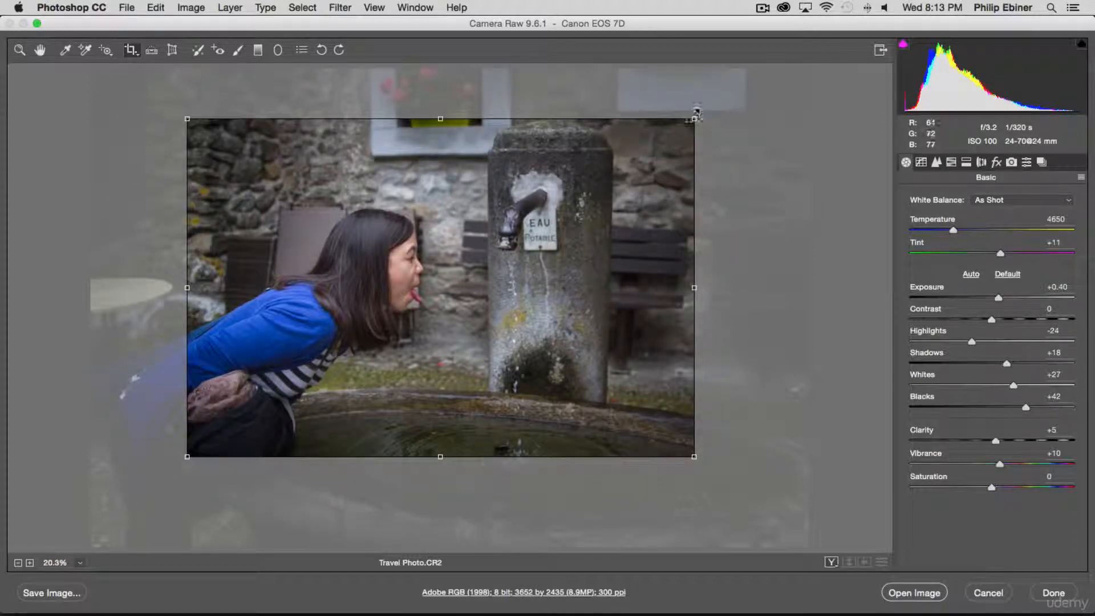
left_click_drag(694, 117, 675, 126)
mouse_move(580, 190)
left_mouse_down()
mouse_move(604, 196)
mouse_move(570, 171)
left_mouse_up()
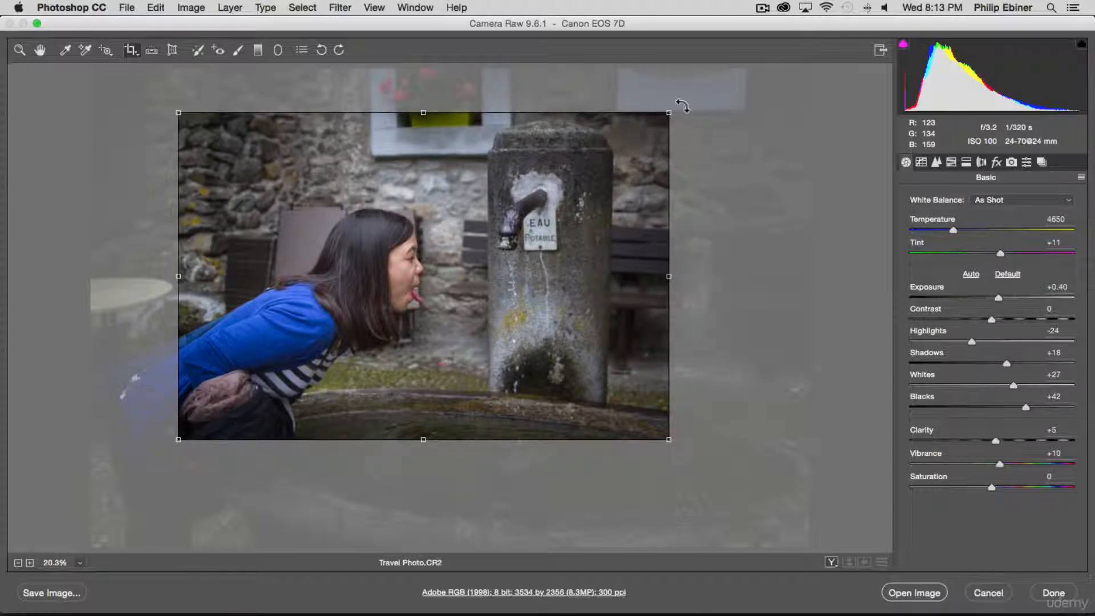
Switch the crop to portrait orientation, sized about 2094 by 3141 pixels around the woman's head and the fountain.
left_click_drag(679, 102, 582, 70)
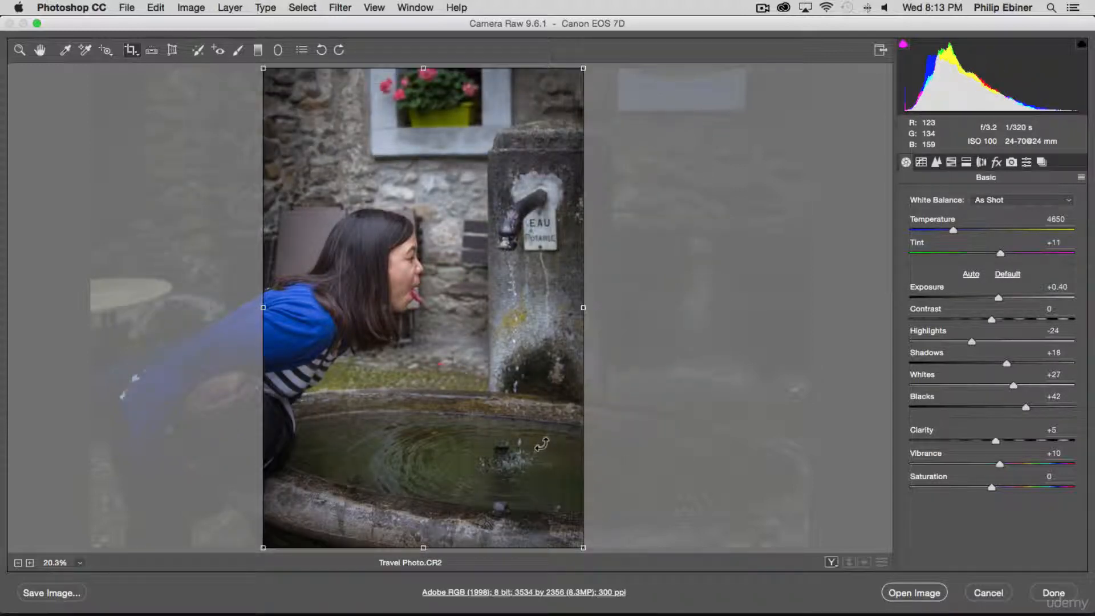
left_click_drag(495, 388, 573, 356)
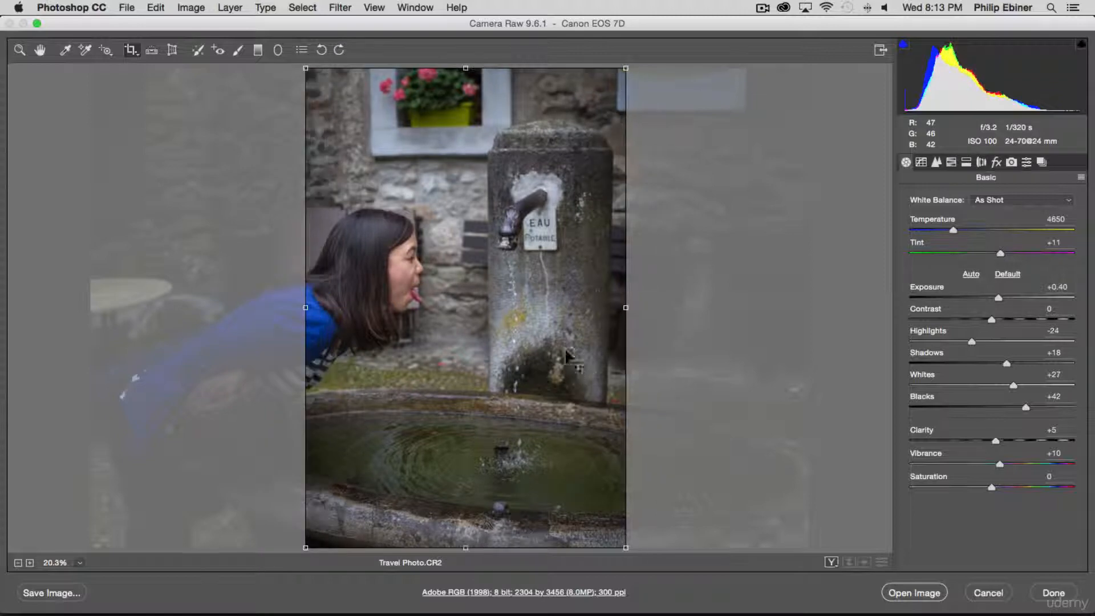
left_click_drag(625, 67, 593, 107)
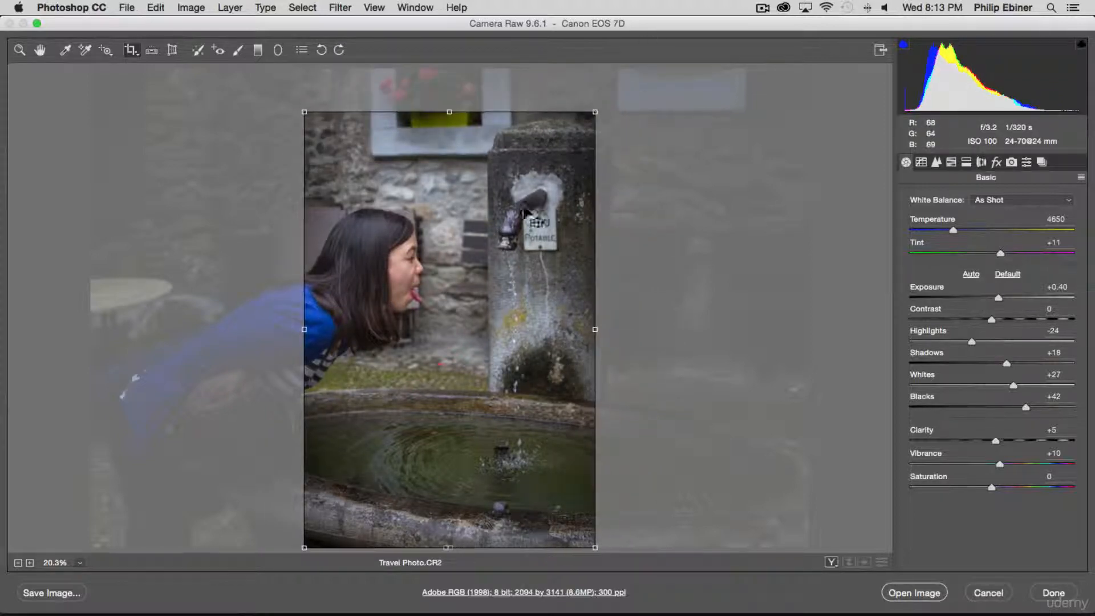
left_click_drag(531, 156, 545, 149)
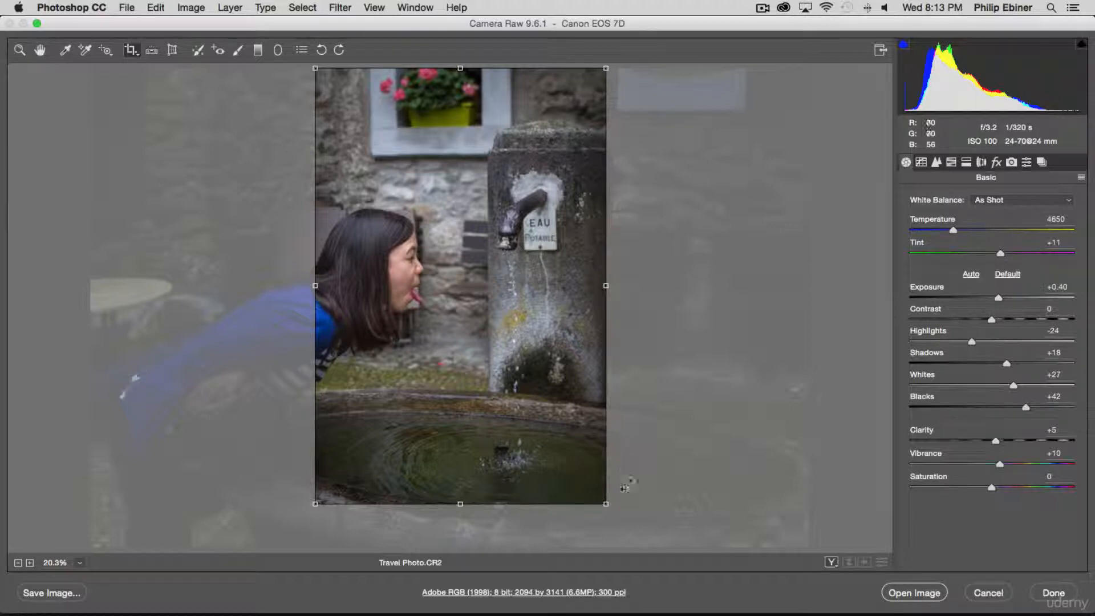
Rotate the portrait crop slightly to straighten the fountain and preview the cropped photo.
left_click_drag(625, 515, 620, 516)
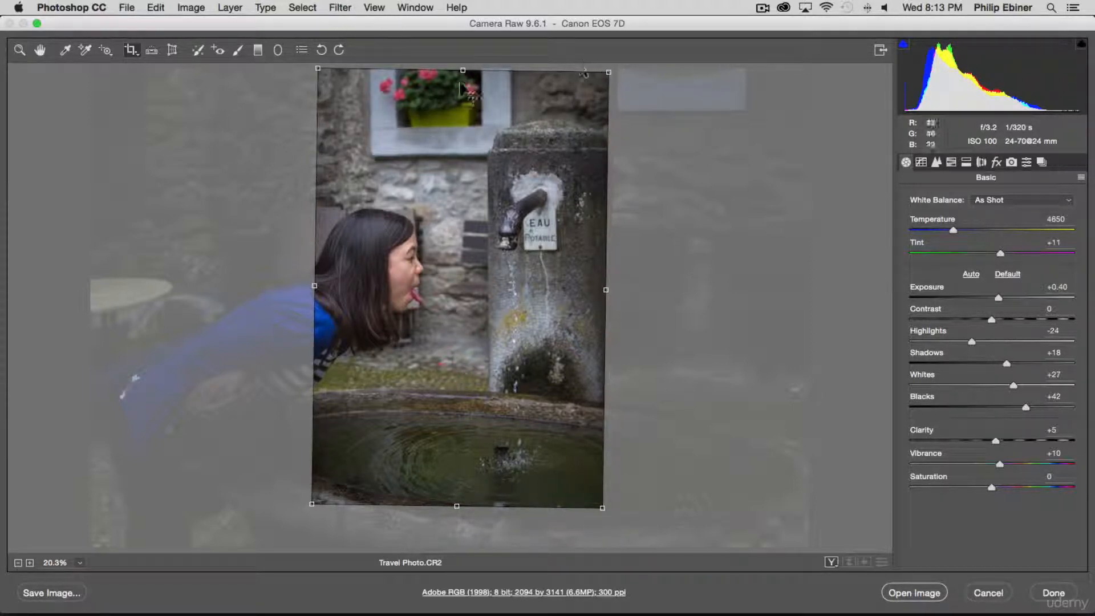
left_click_drag(623, 70, 631, 68)
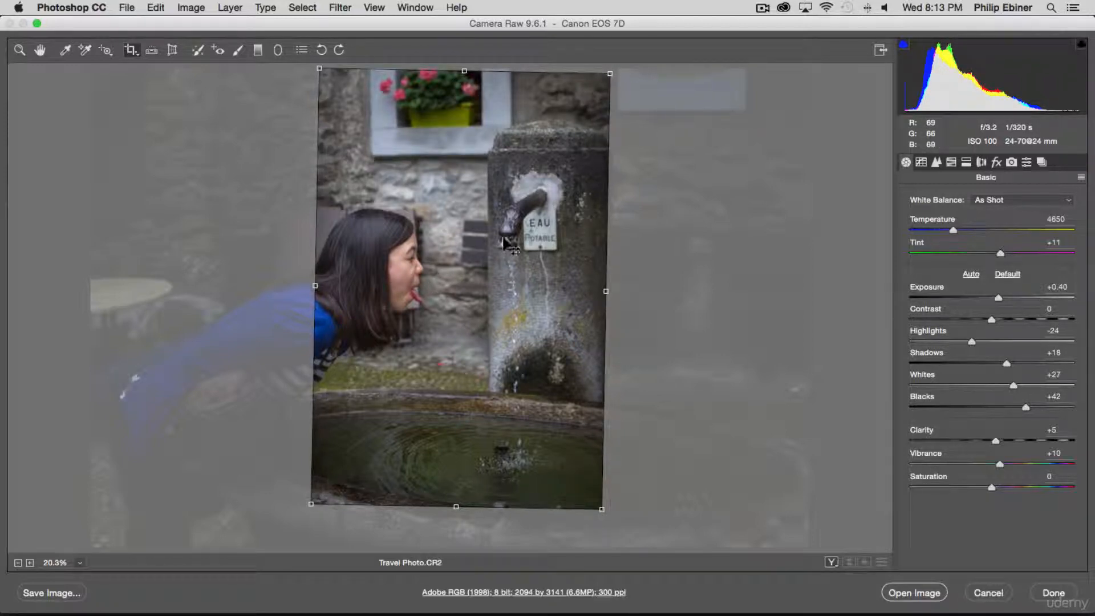
left_click_drag(627, 70, 627, 66)
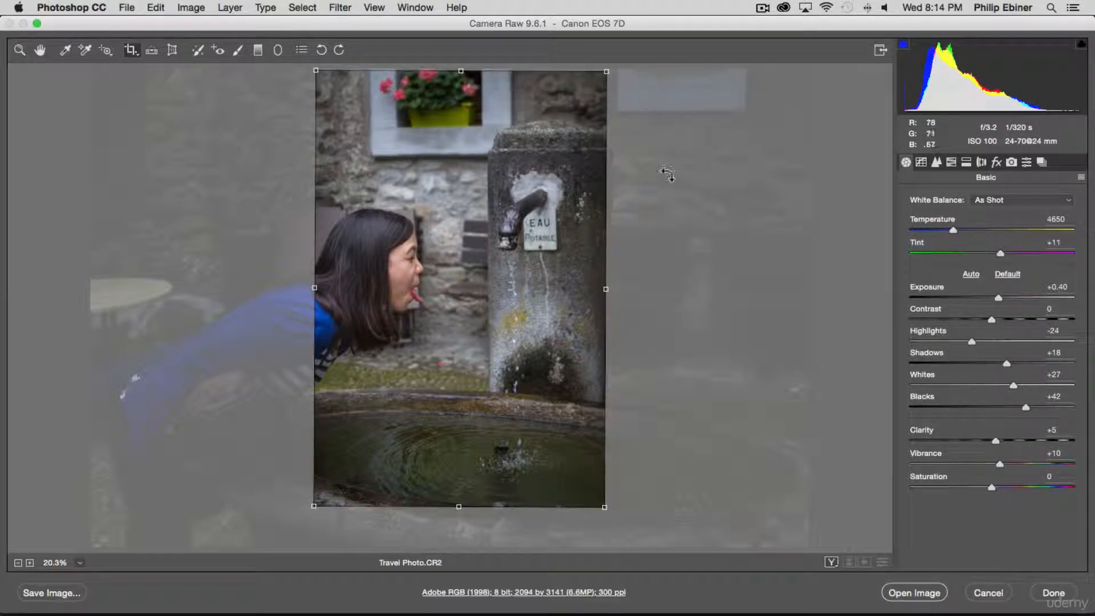
key("z")
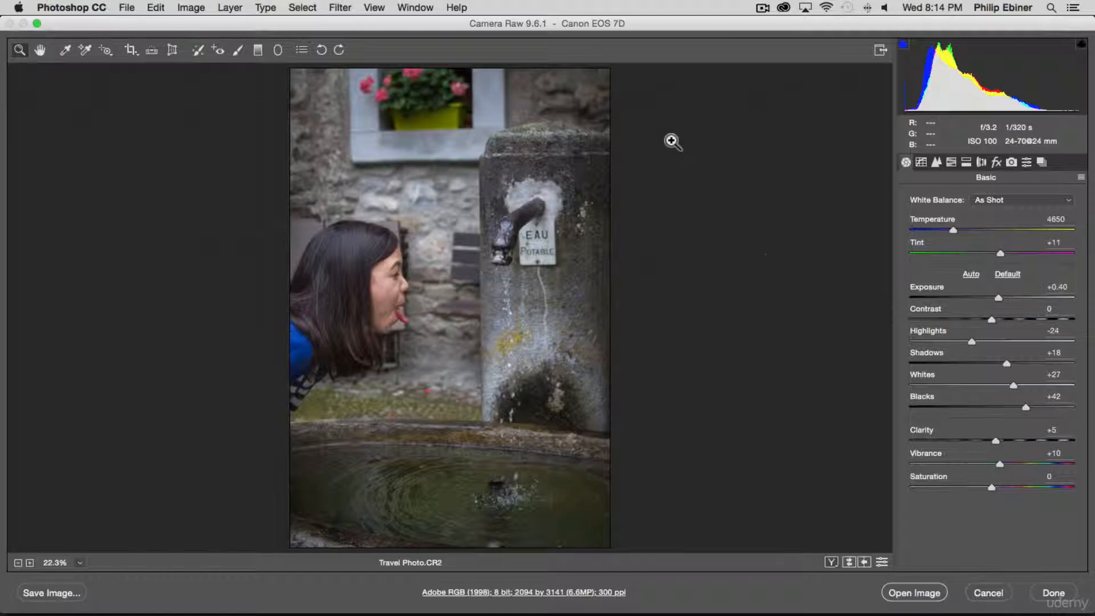
Enlarge and reposition the portrait crop to about 2297 by 3445 pixels, including more of the woman and the basin, and apply it.
left_click(131, 51)
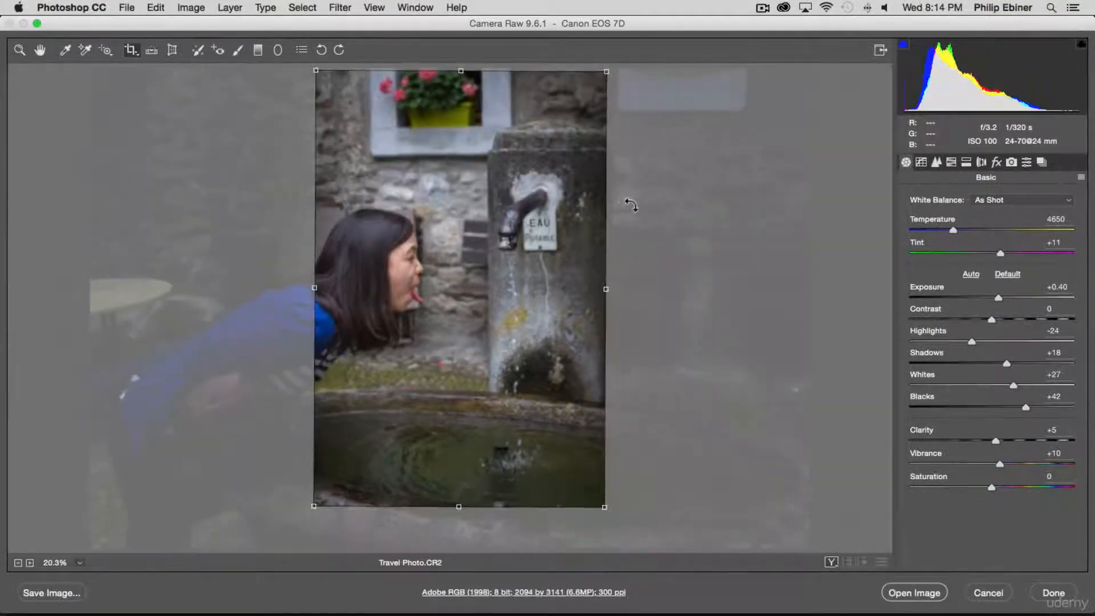
left_click_drag(533, 201, 509, 200)
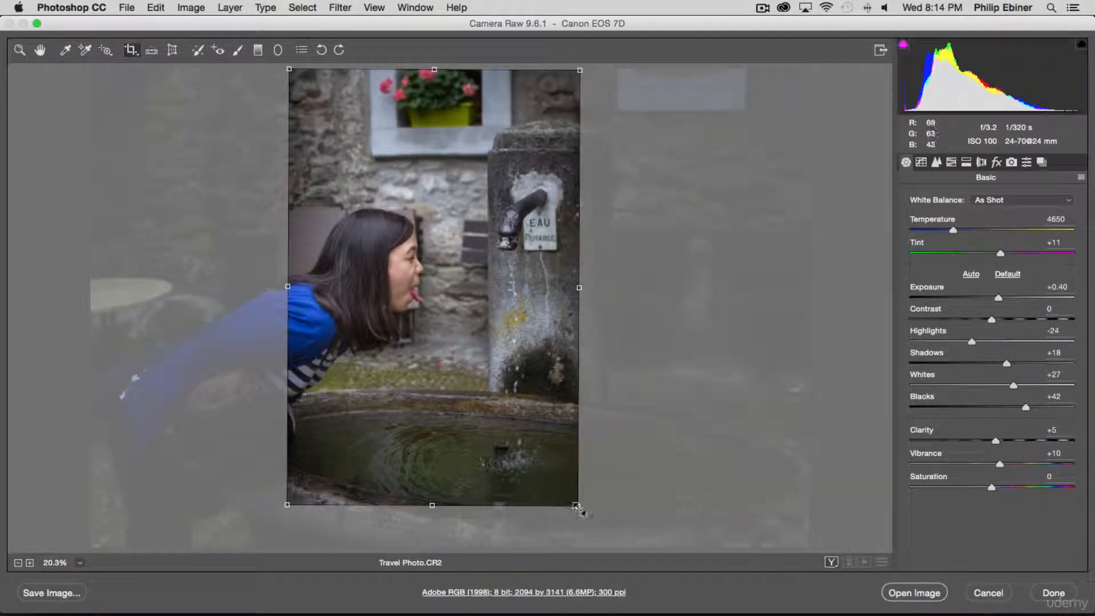
left_click_drag(577, 506, 655, 569)
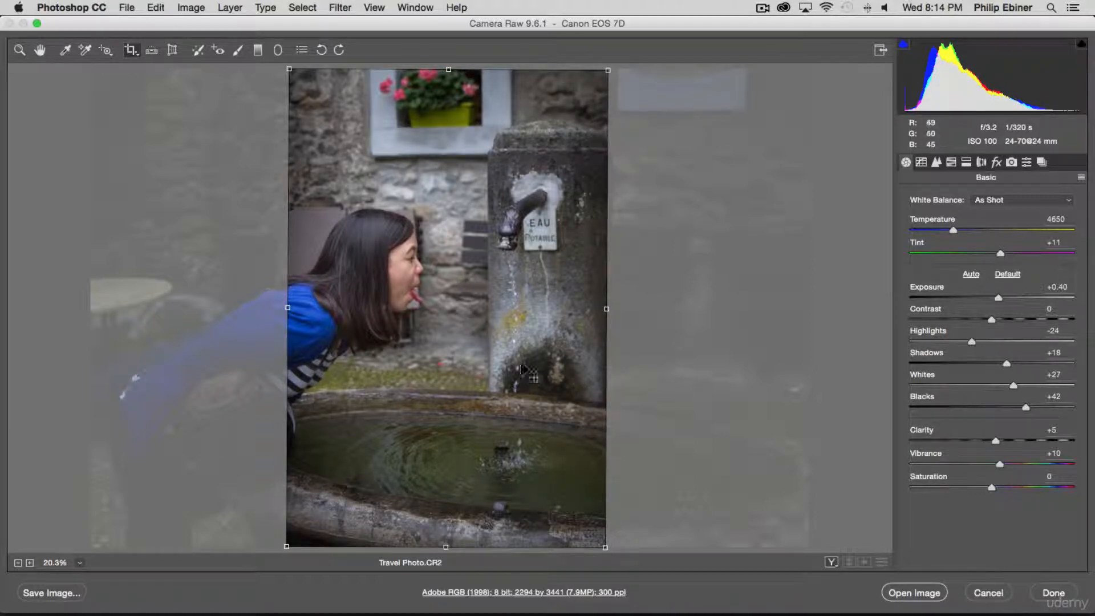
left_click_drag(376, 326, 365, 317)
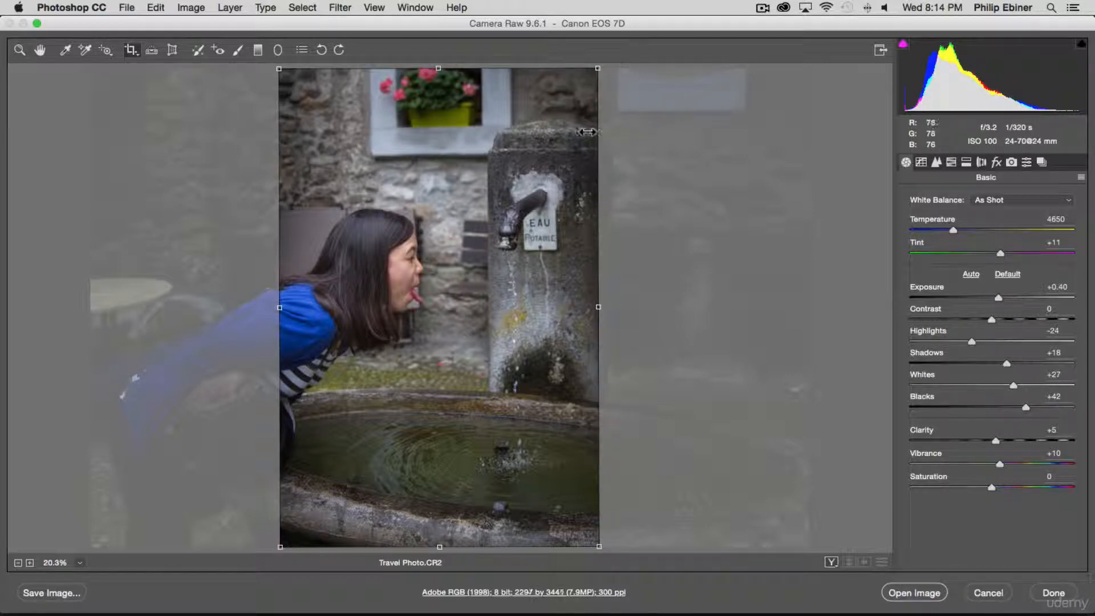
left_click_drag(509, 239, 520, 239)
key("Return")
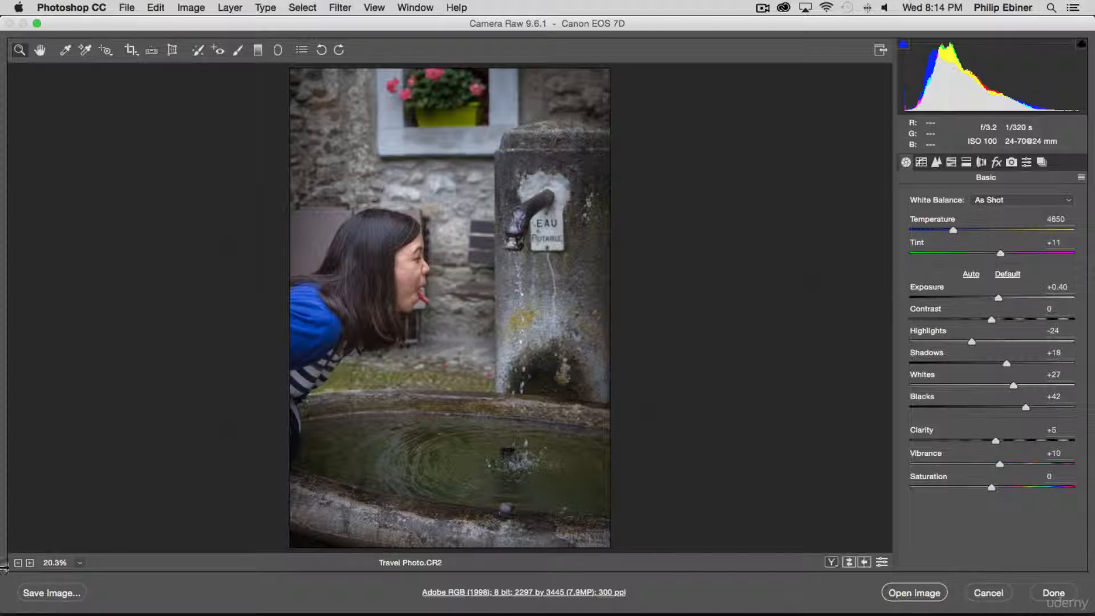
Save the photo as a JPEG with the file size limited to 2000 K and the resize width set to 1500 pixels.
left_click(51, 593)
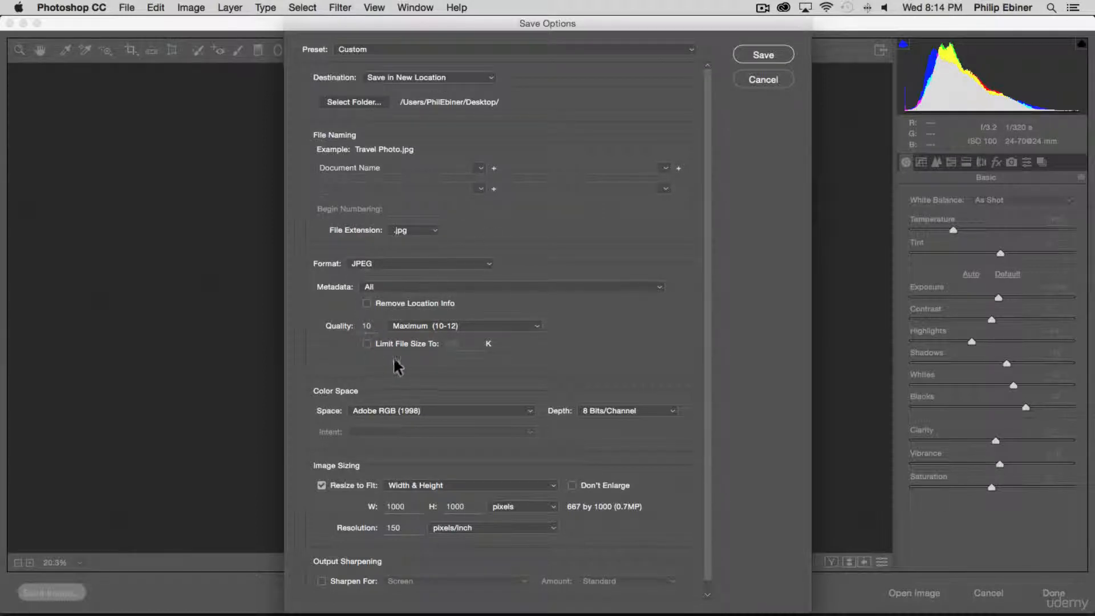
left_click(365, 344)
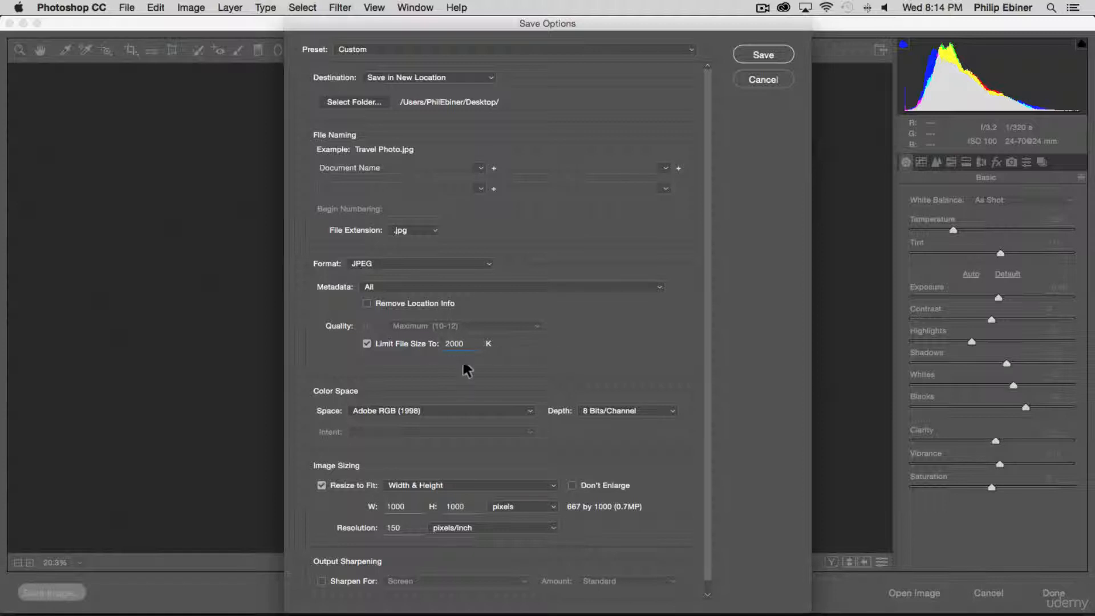
left_click(417, 506)
left_click_drag(417, 505, 333, 489)
type("1500")
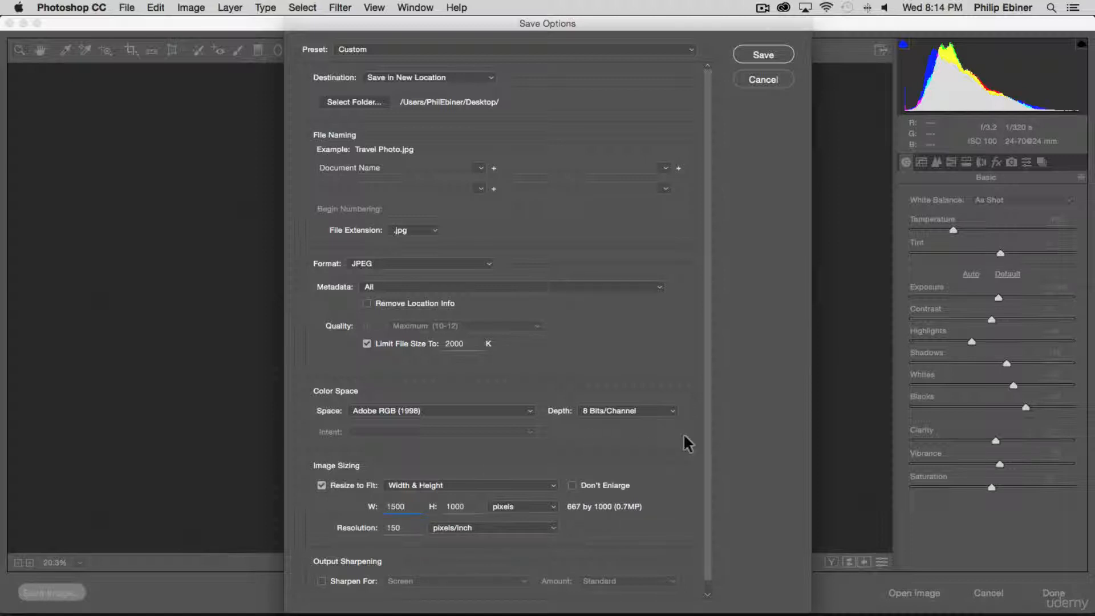
scroll(683, 440, "down", 2)
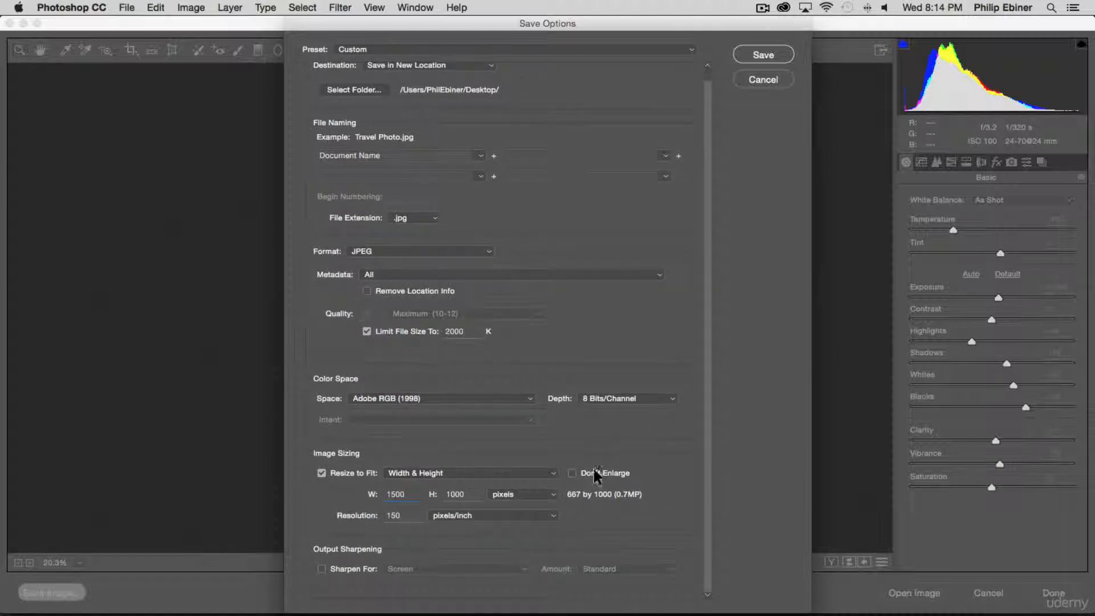
scroll(638, 533, "up", 2)
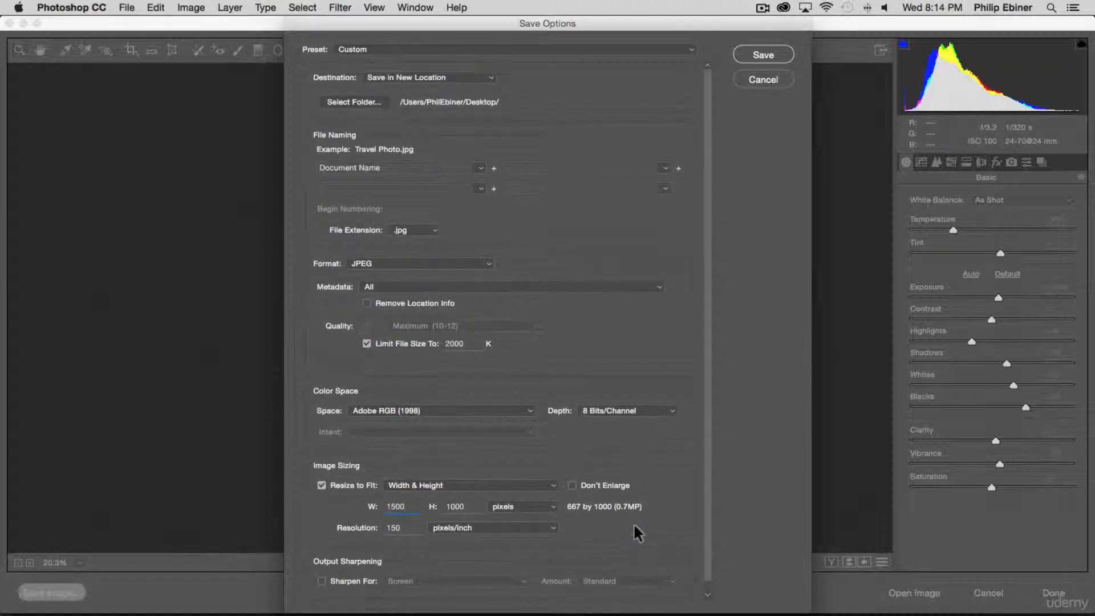
left_click(771, 55)
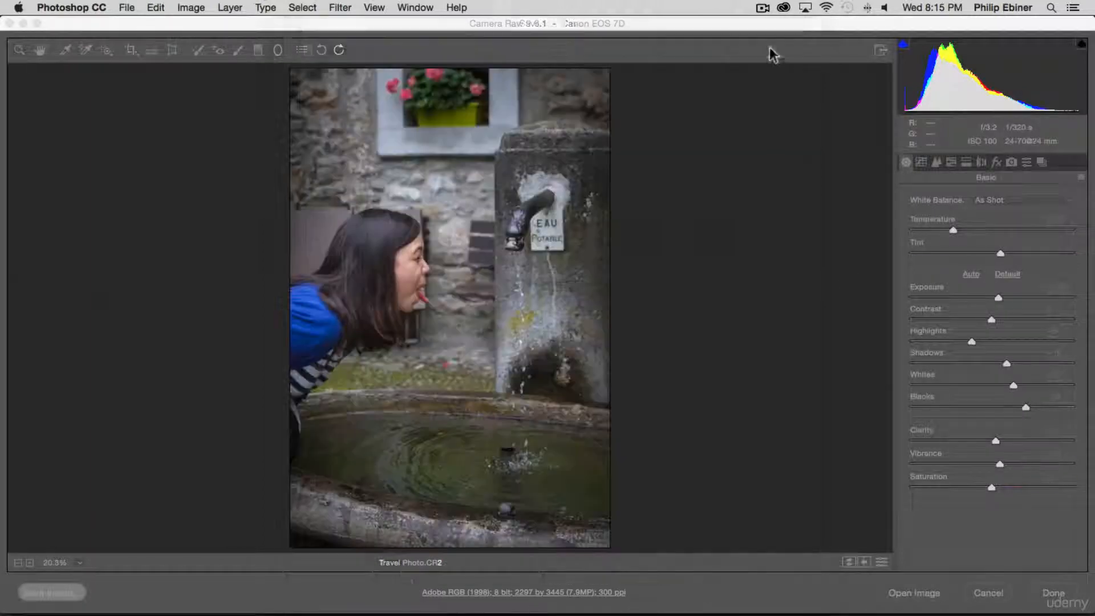
Switch to Finder, open the exported Travel Photo.jpg from the Desktop folder in a new window, and move its preview clear for viewing.
key("super+Tab")
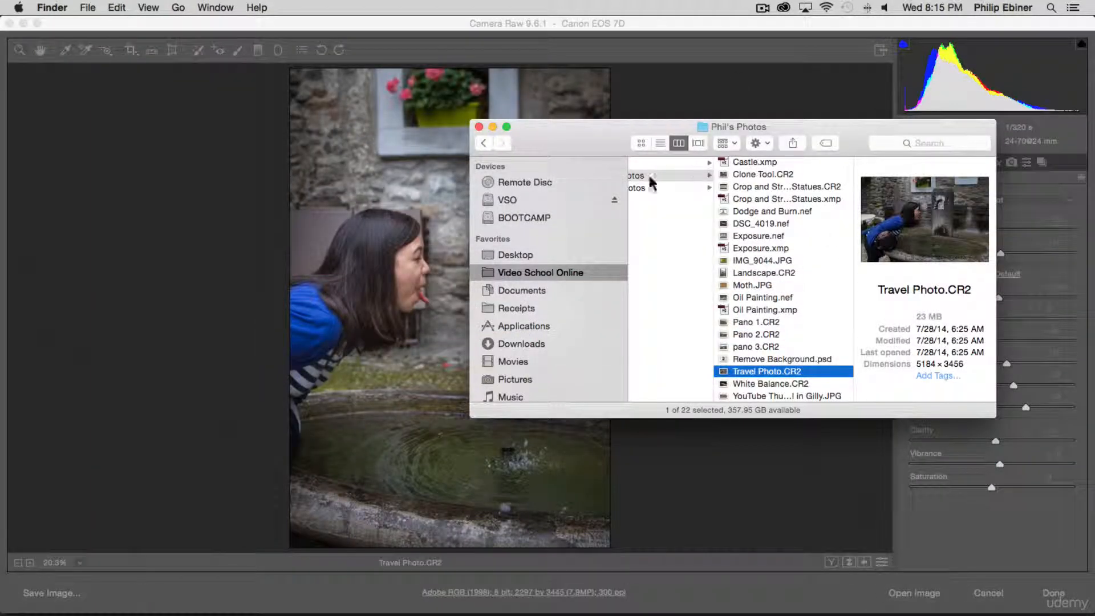
key("super+n")
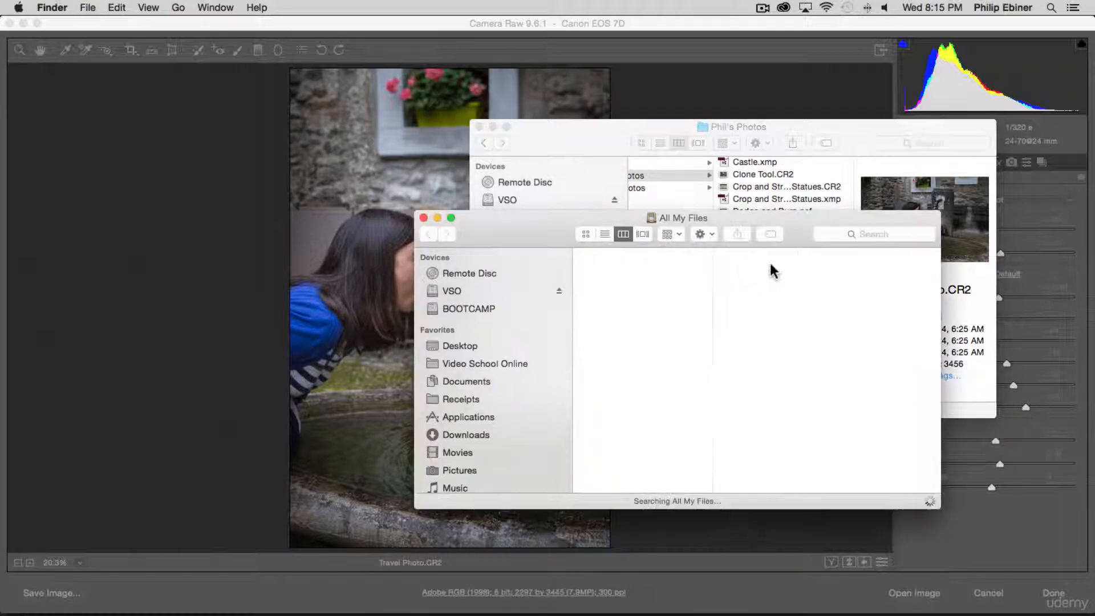
left_click(458, 344)
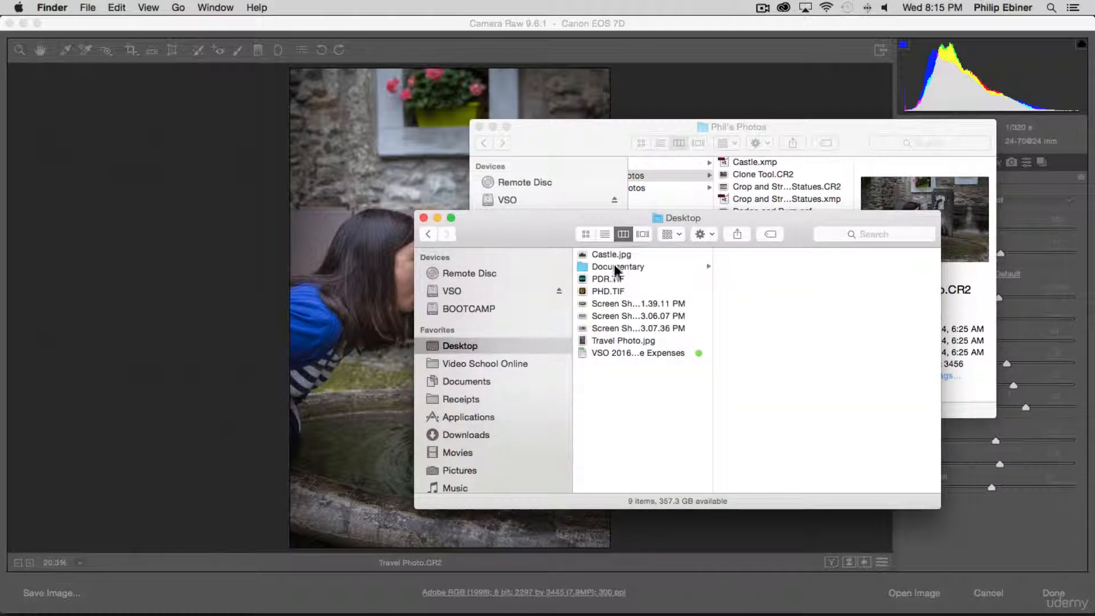
double_click(609, 338)
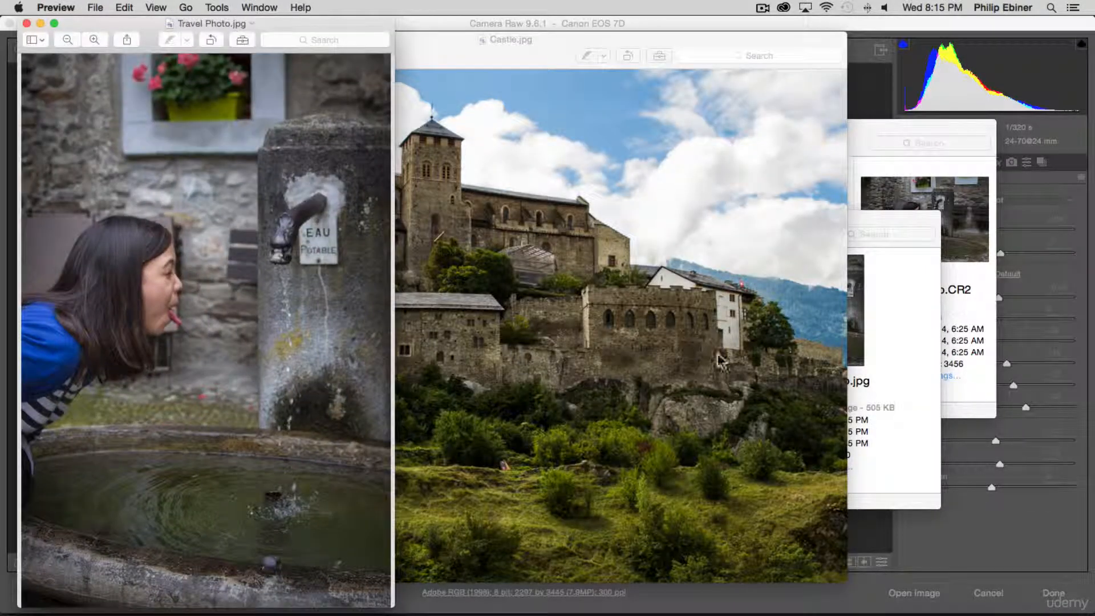
left_click_drag(263, 24, 582, 6)
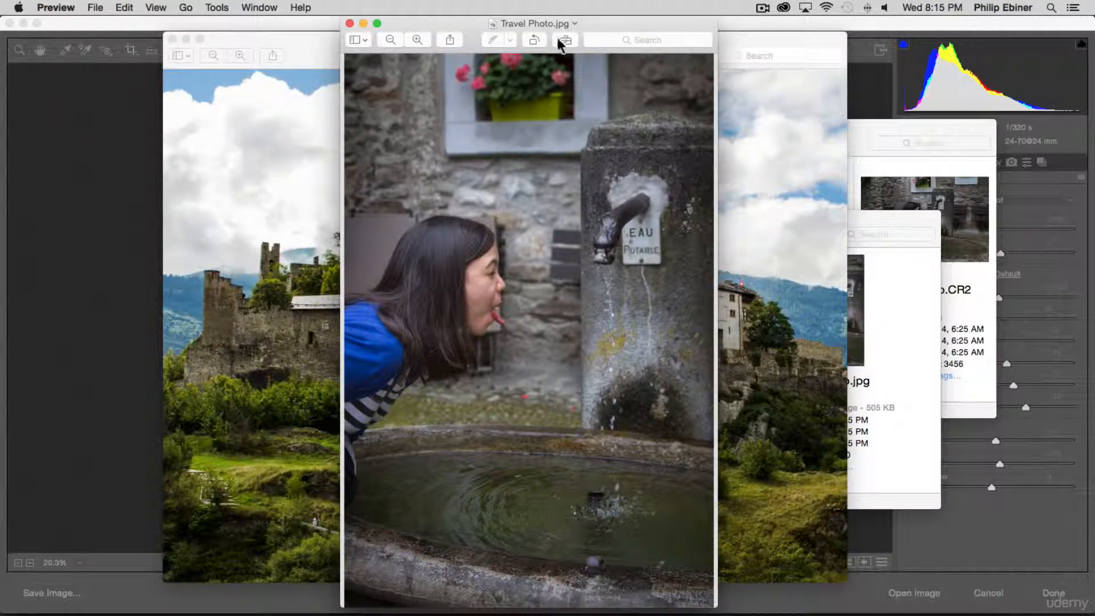